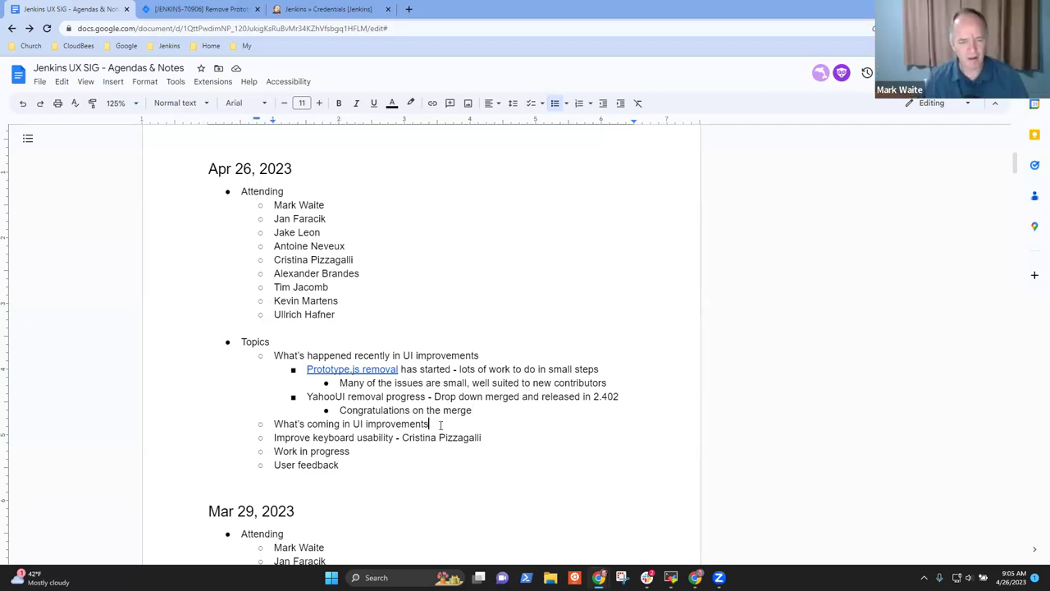
Add an empty sub-bullet beneath the "What's coming in UI improvements" topic in the Apr 26, 2023 notes.
key(Home)
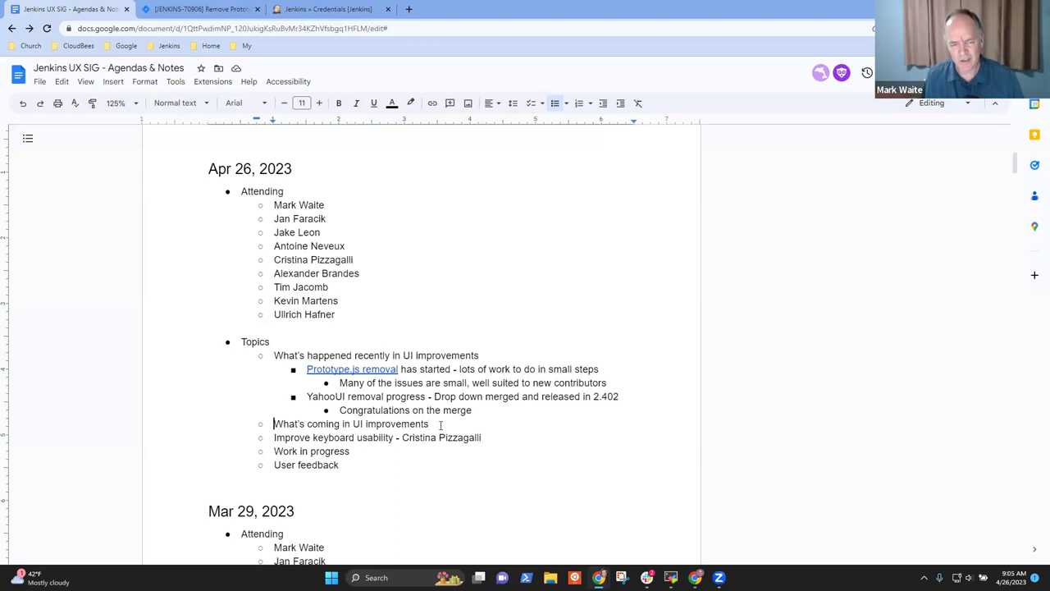
key(shift+End)
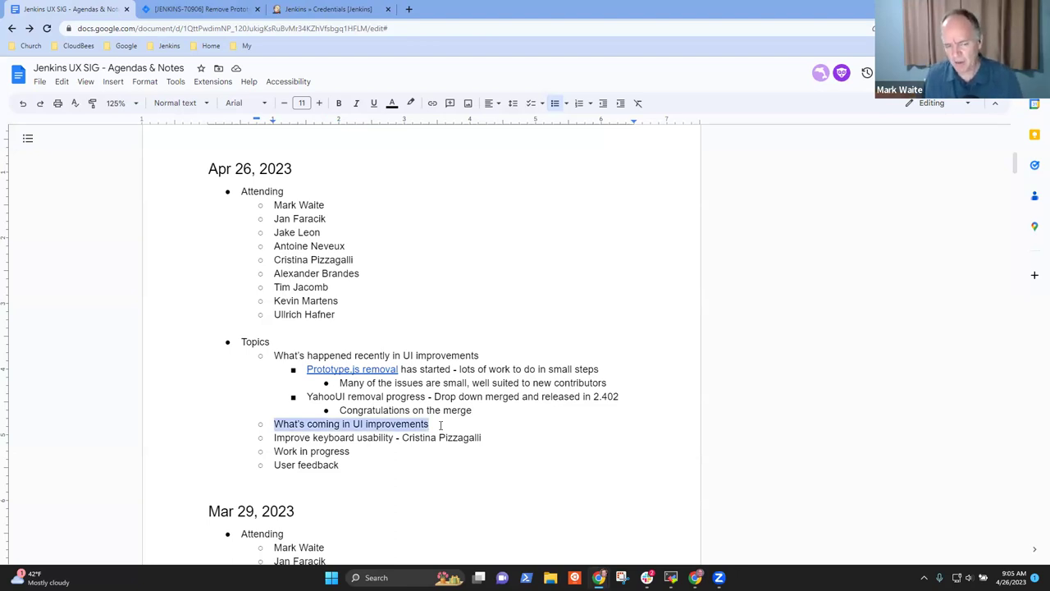
key(End)
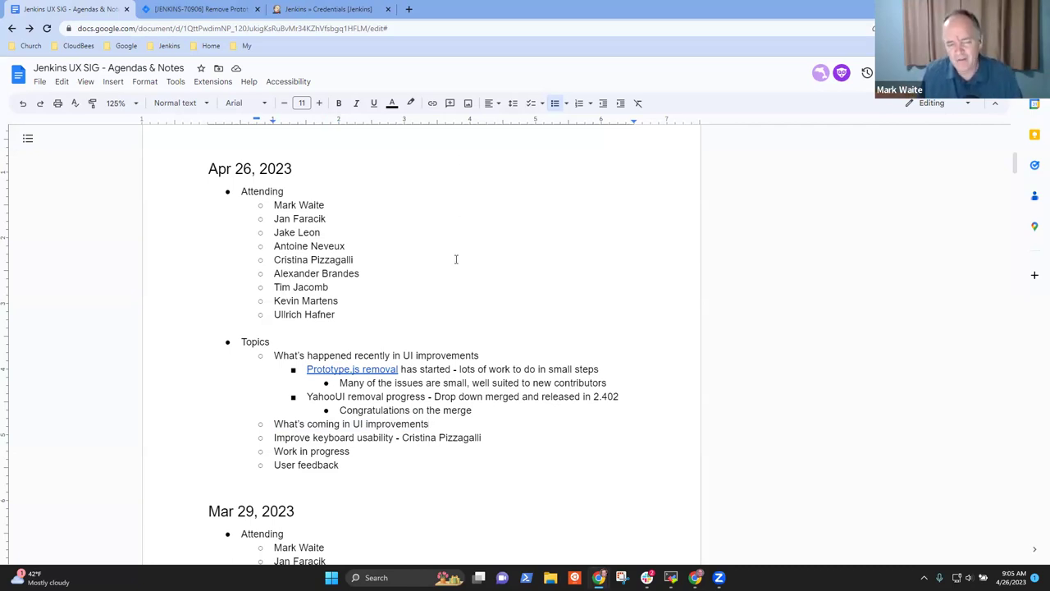
key(Return)
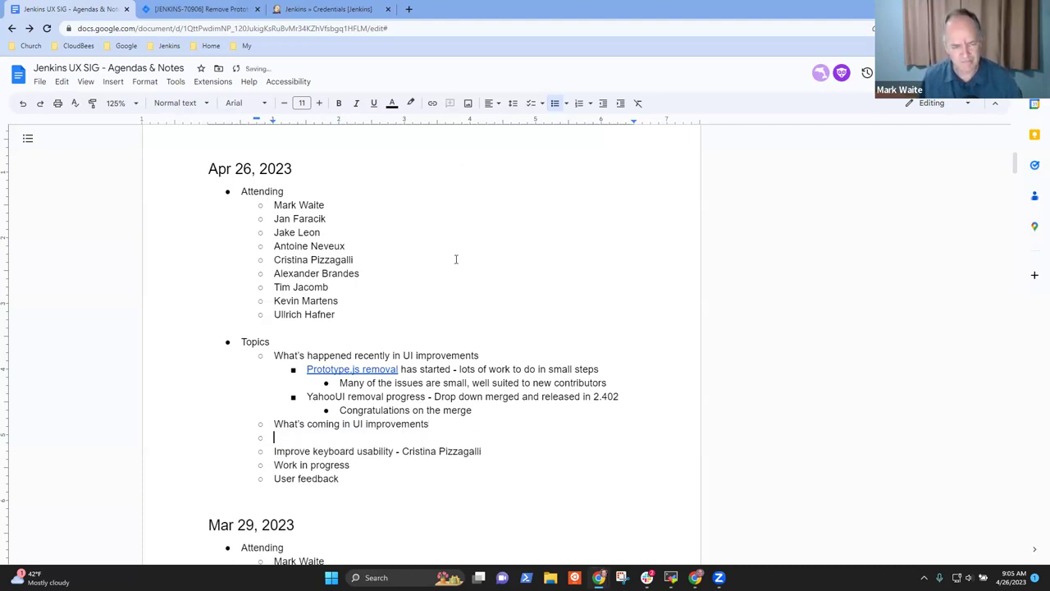
key(Tab)
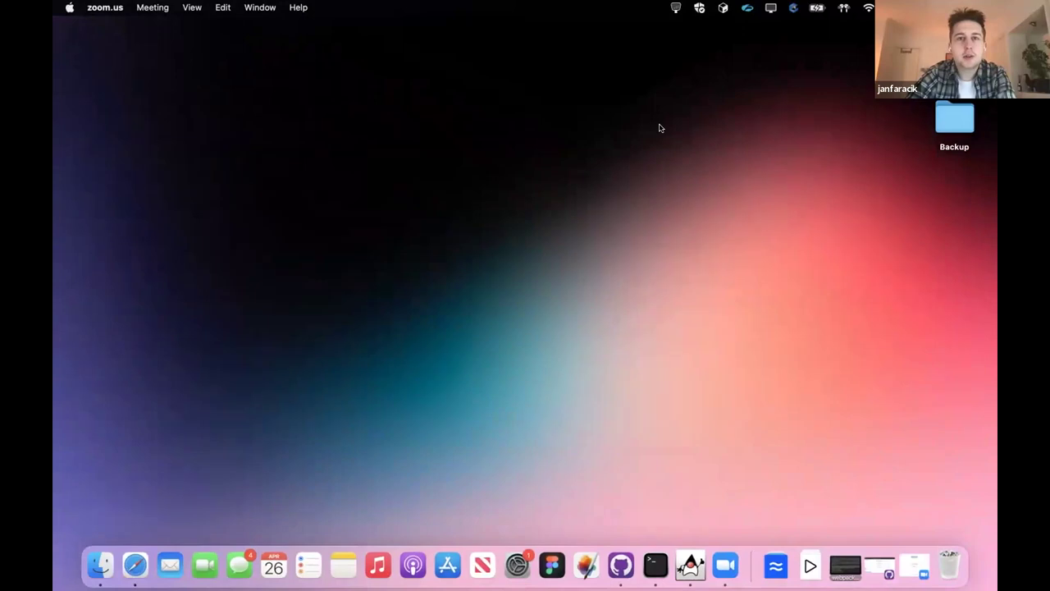
Switch to the local Jenkins dashboard in Safari and open its sign-in page.
key(ctrl+Right)
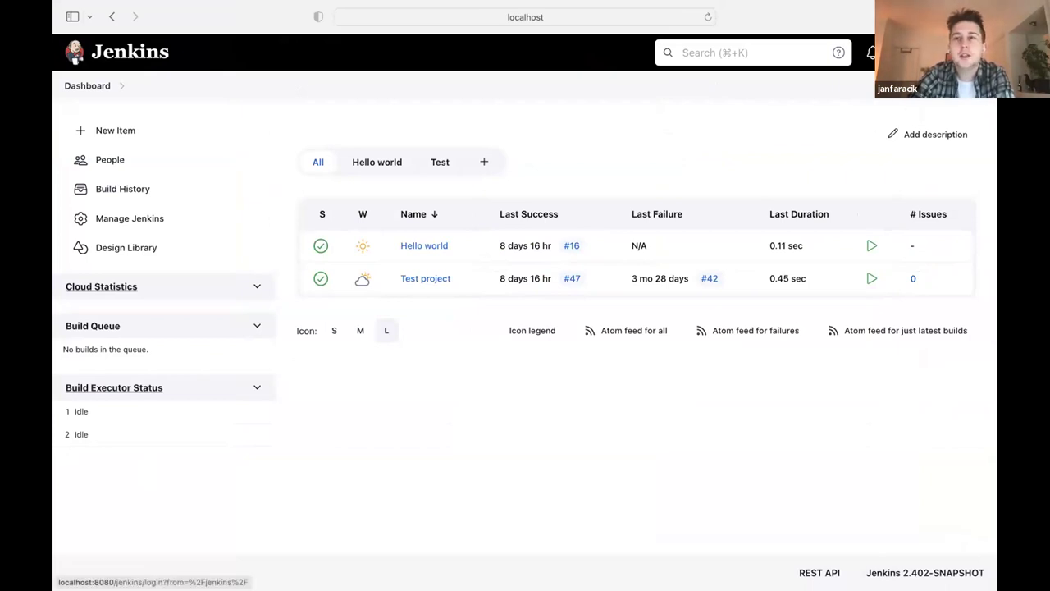
click(944, 53)
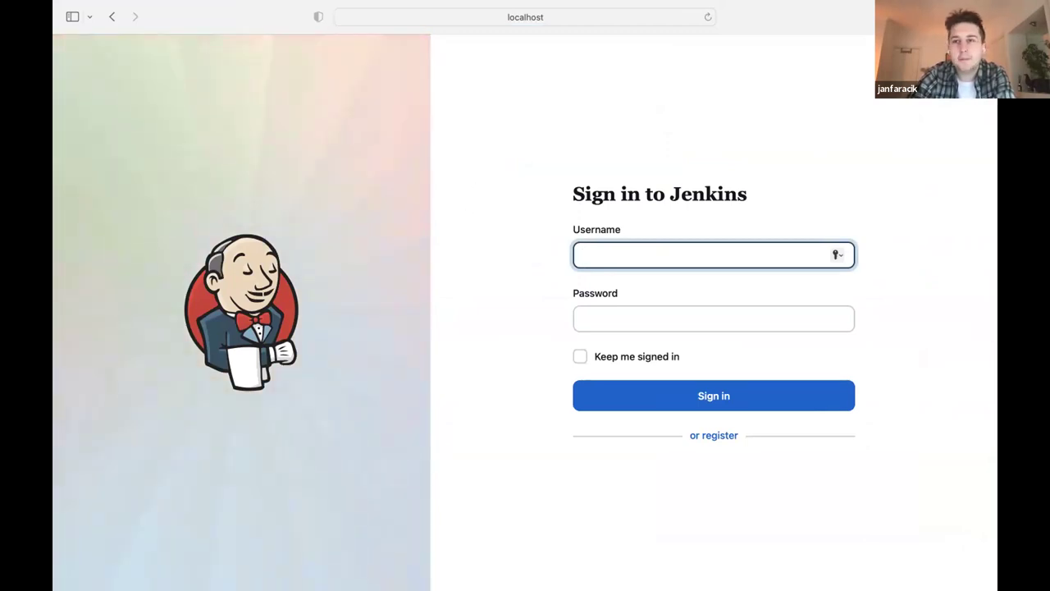
Preview the sign-in page in system dark mode, return to light mode and follow the register link.
mouse_move(467, 1)
click(884, 7)
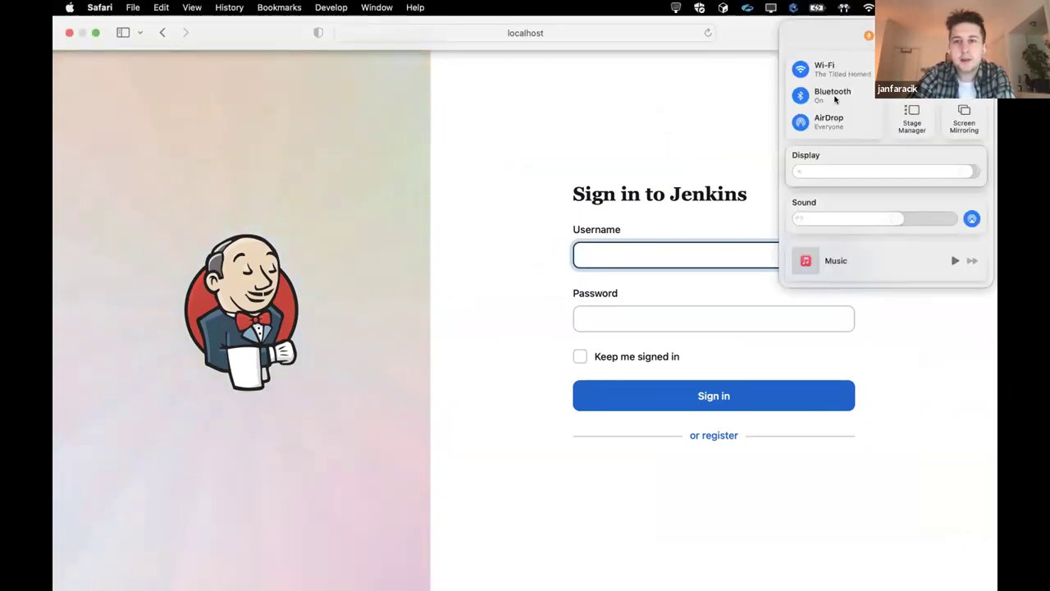
click(828, 156)
click(826, 82)
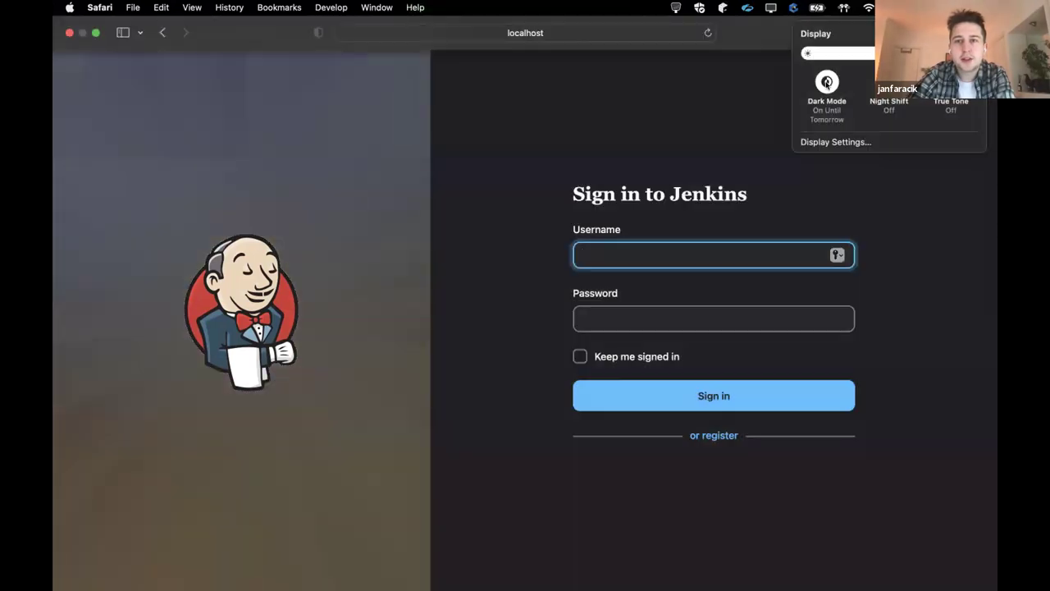
click(826, 82)
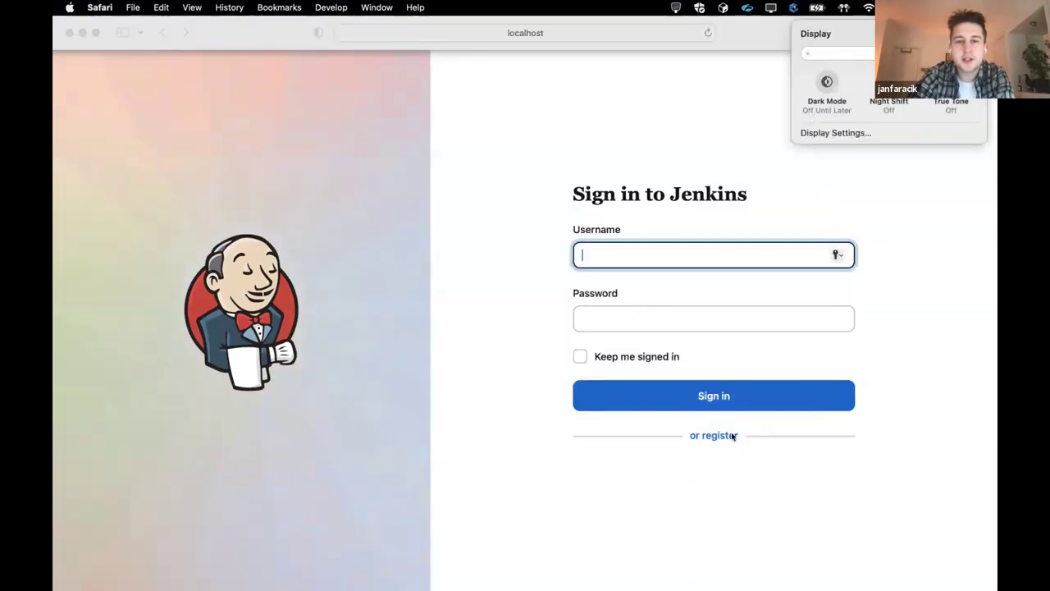
click(713, 436)
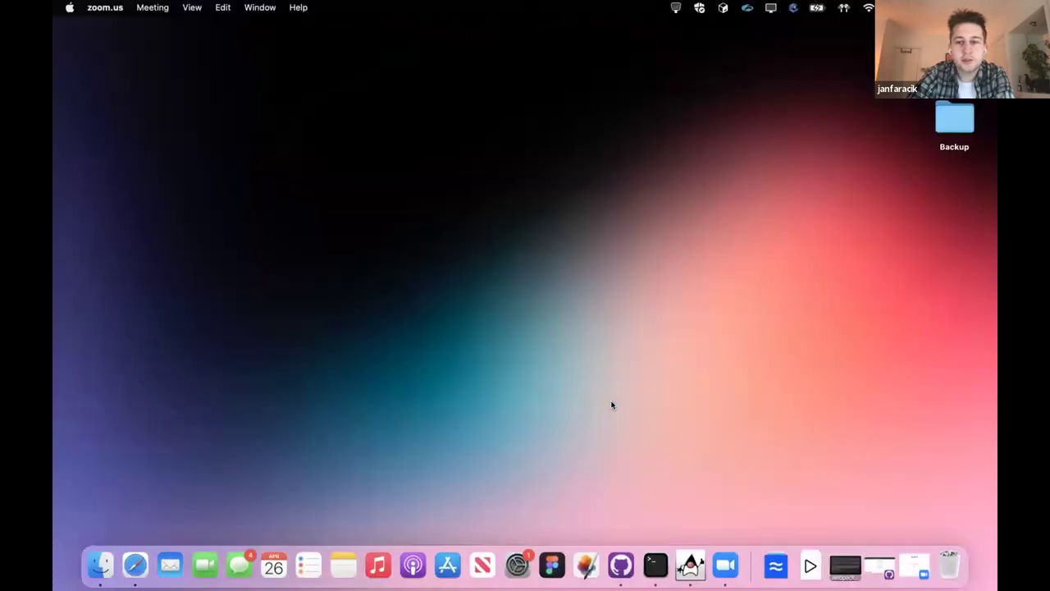
Switch to GitHub Desktop and pick another branch for the jenkins repository.
click(621, 565)
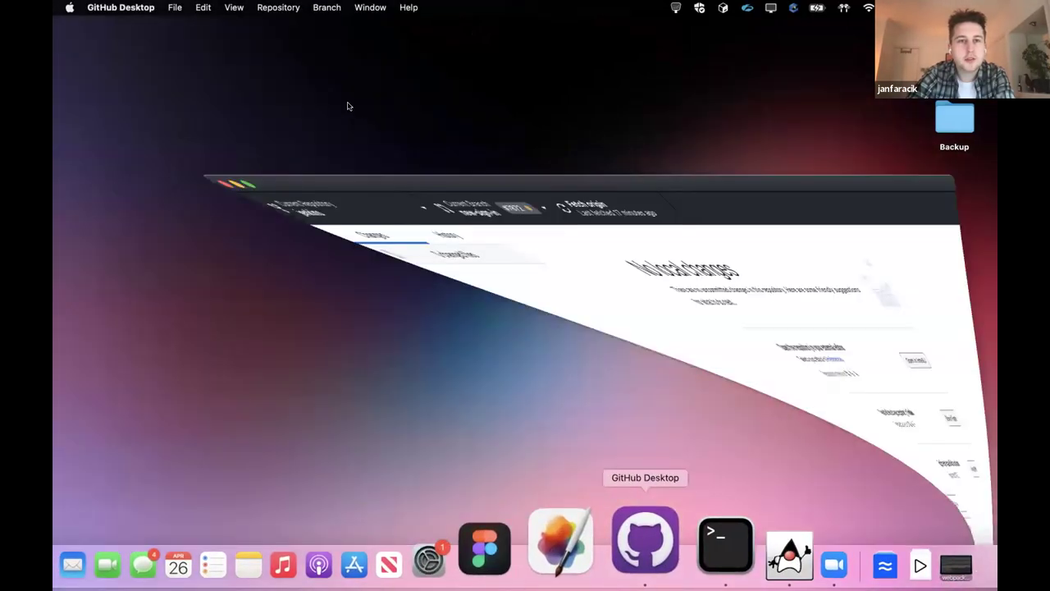
click(347, 105)
click(361, 264)
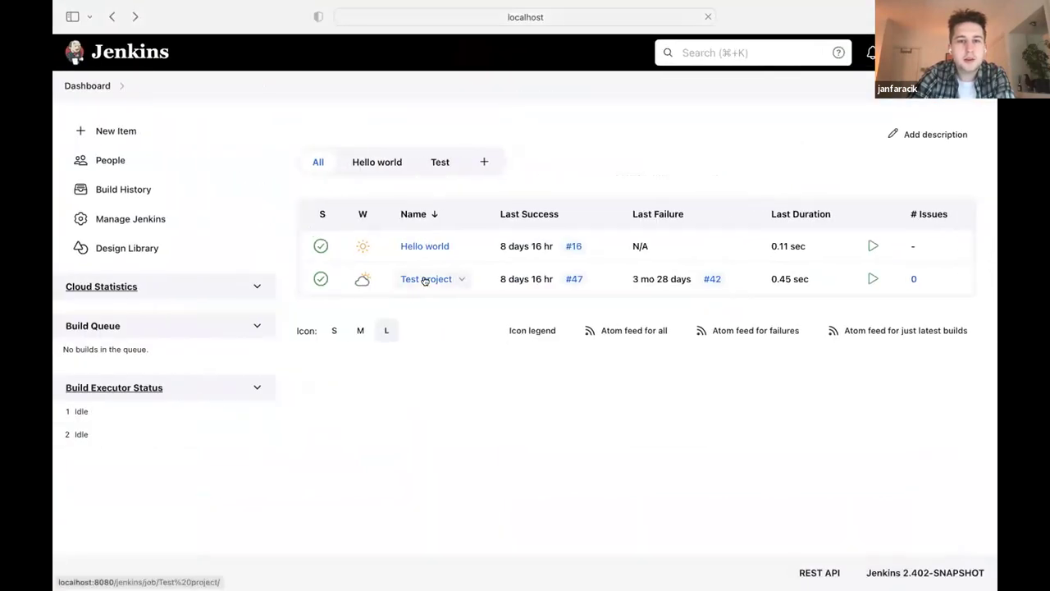
Open the configuration of Test project in Jenkins and enable "This project is parameterised".
click(418, 280)
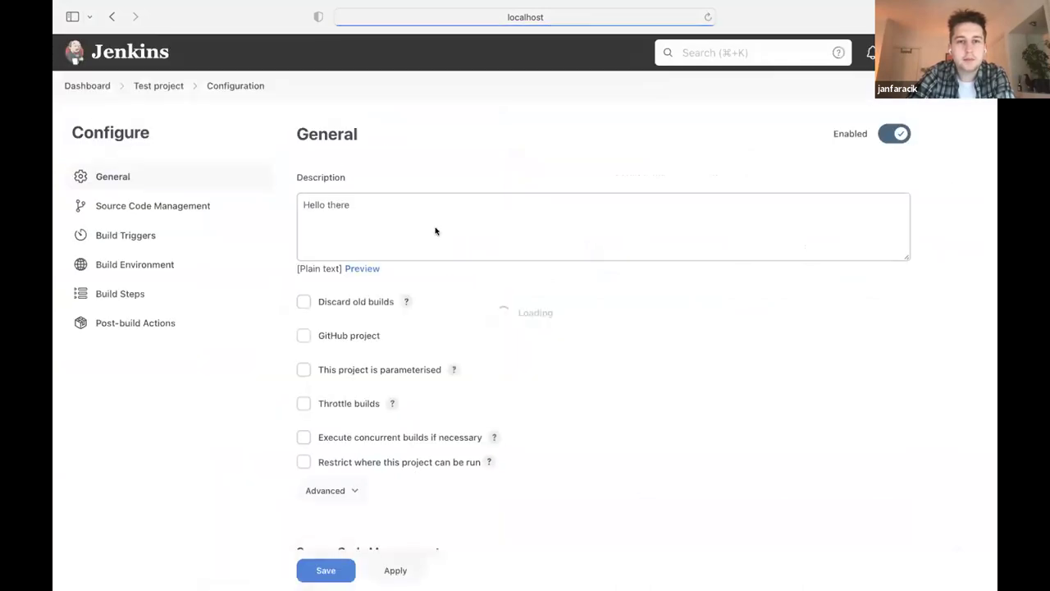
scroll(436, 231, down, 3)
scroll(435, 230, down, 2)
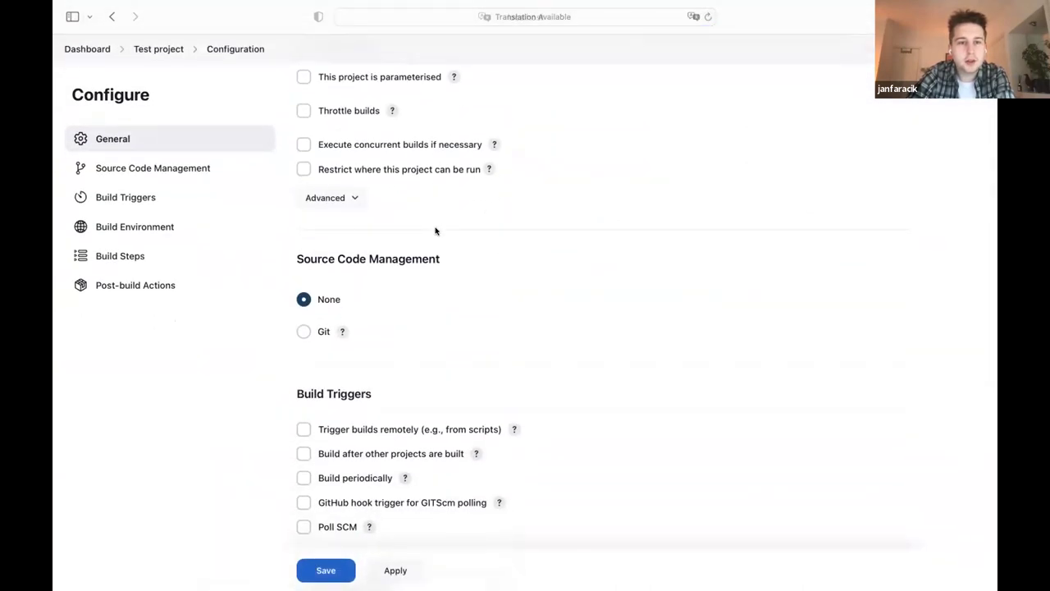
scroll(435, 231, up, 1)
click(361, 161)
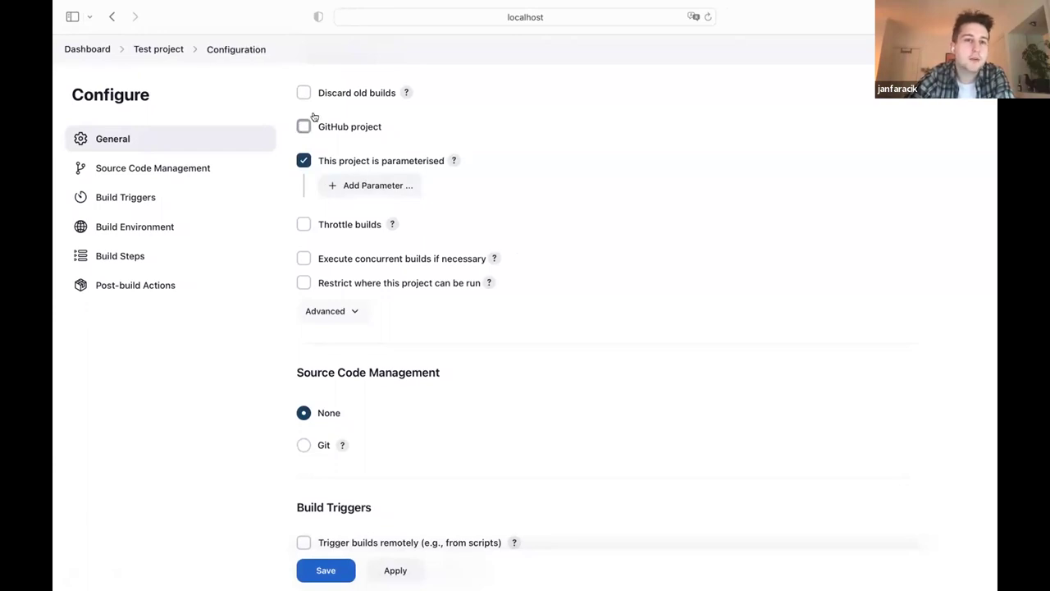
Open the list of parameter types to add and examine its option highlighting and its placement as the page moves.
click(367, 188)
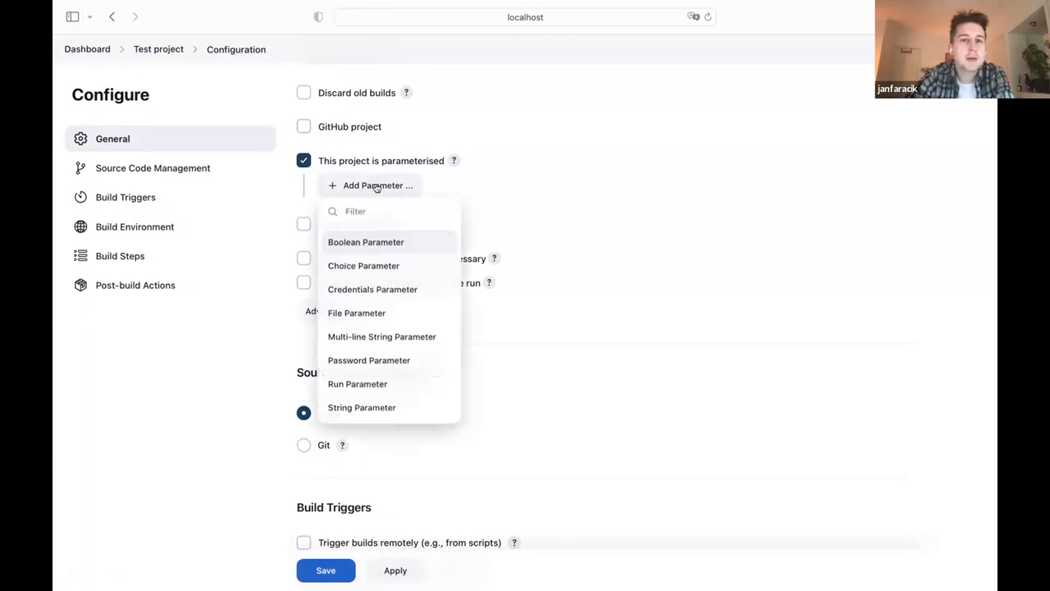
key(Down)
key(Down)
key(Down)
key(Down)
key(Down)
key(Up)
key(Up)
key(Up)
key(Up)
key(Up)
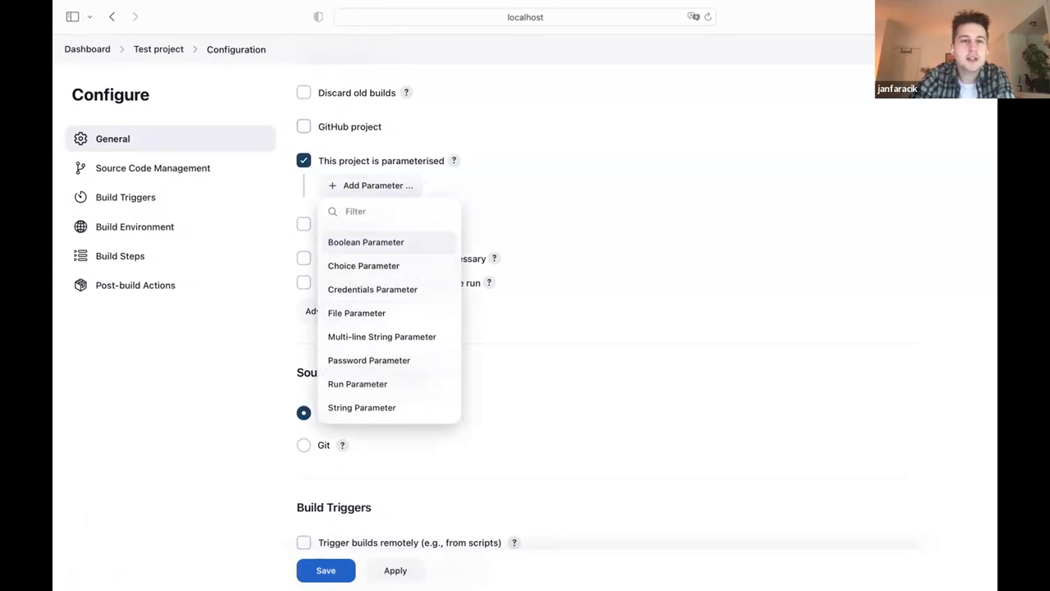
scroll(374, 204, up, 5)
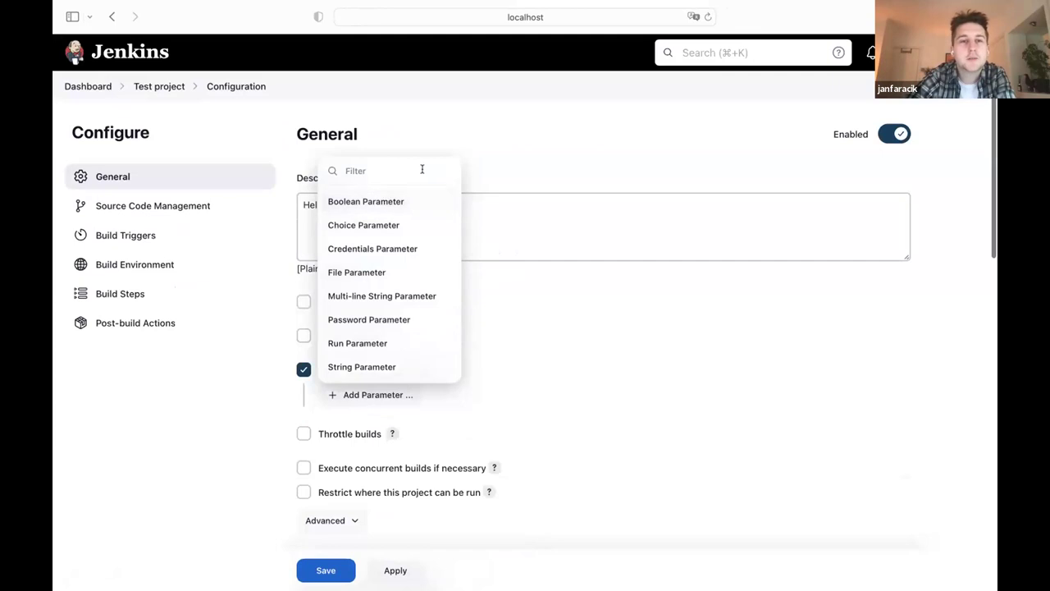
scroll(544, 189, down, 3)
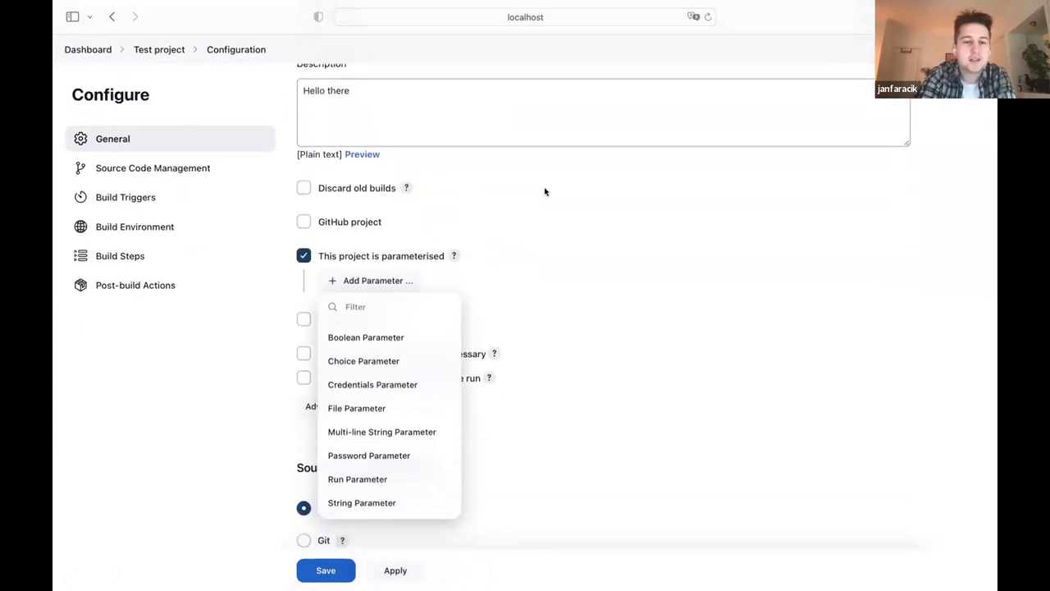
Add a String Parameter by filtering the parameter types for "string", and remove it again.
click(390, 279)
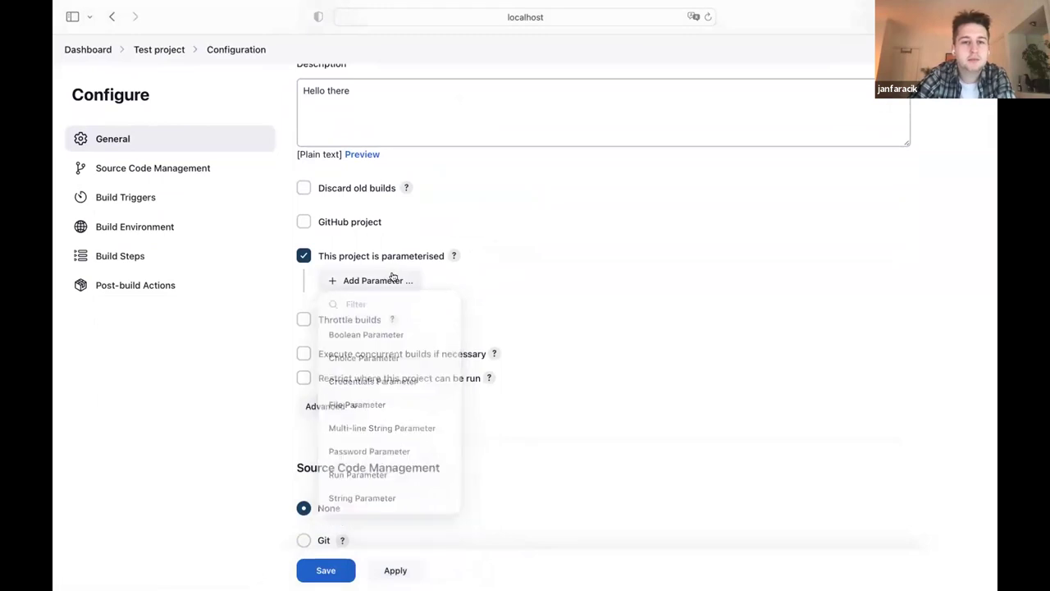
text(str)
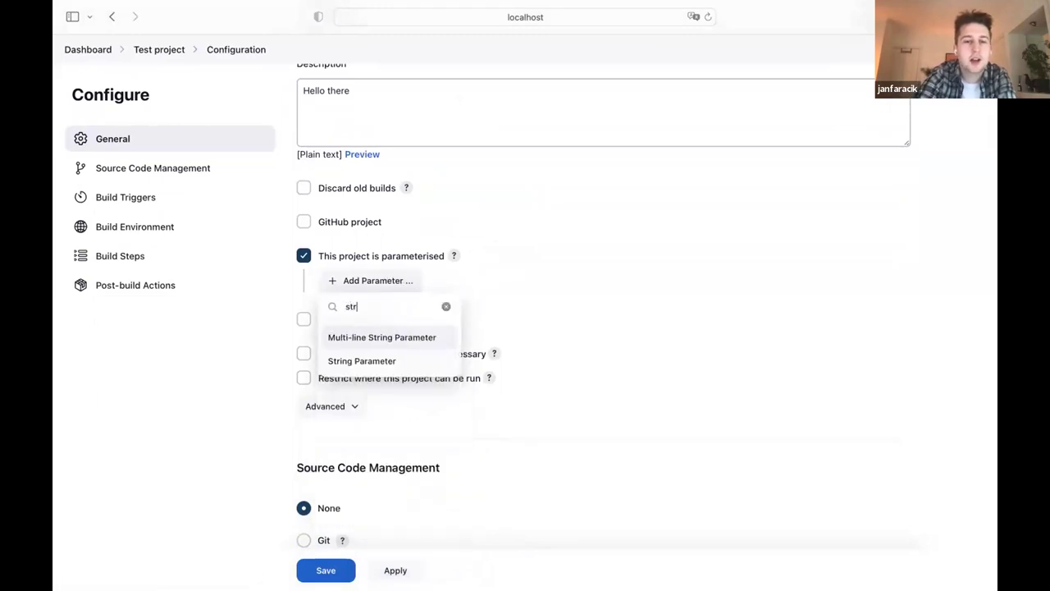
text(ing)
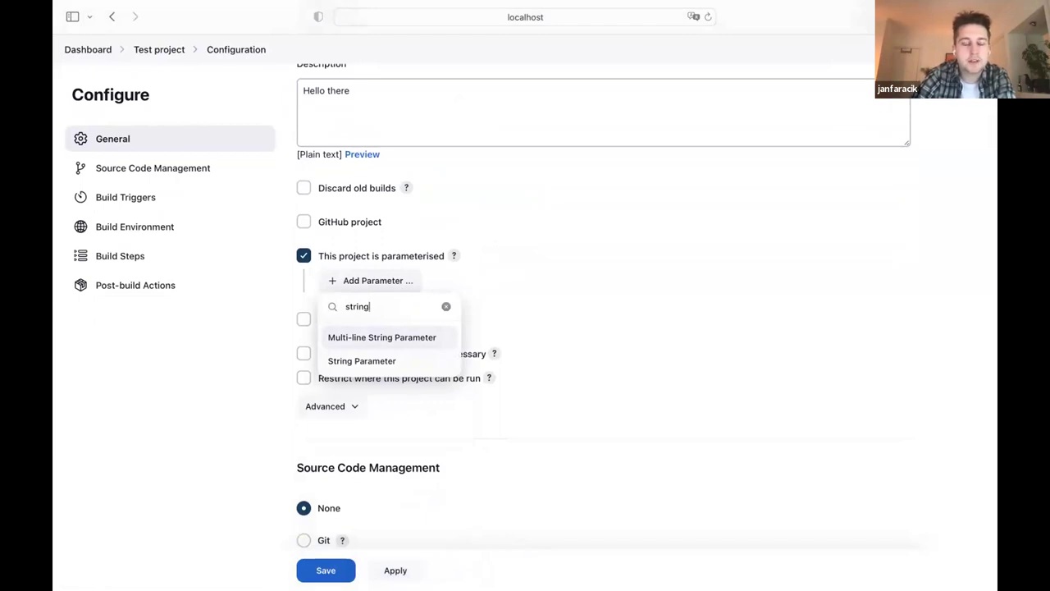
key(Down)
key(Return)
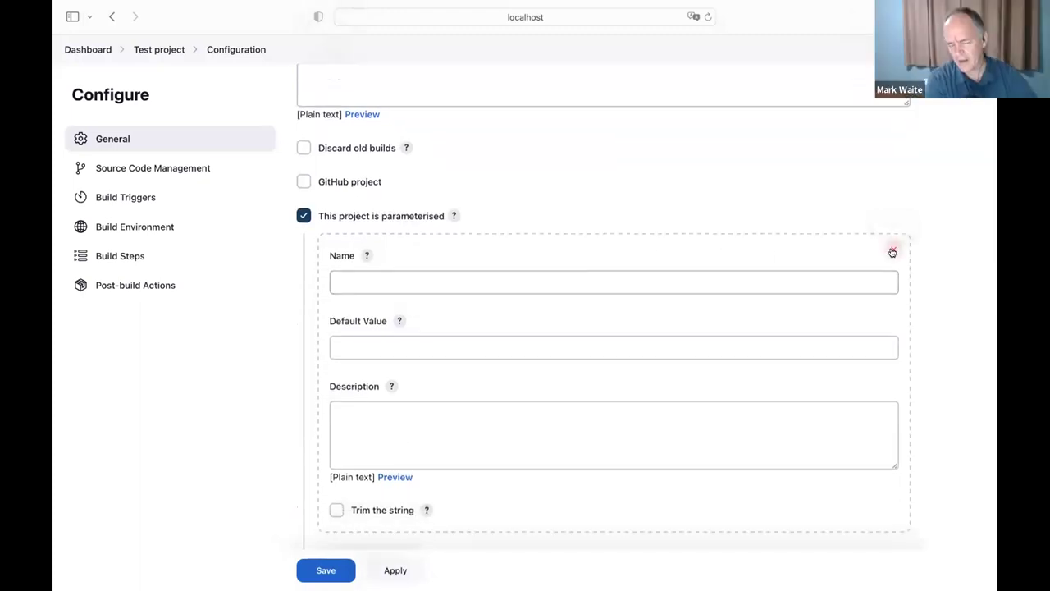
click(891, 252)
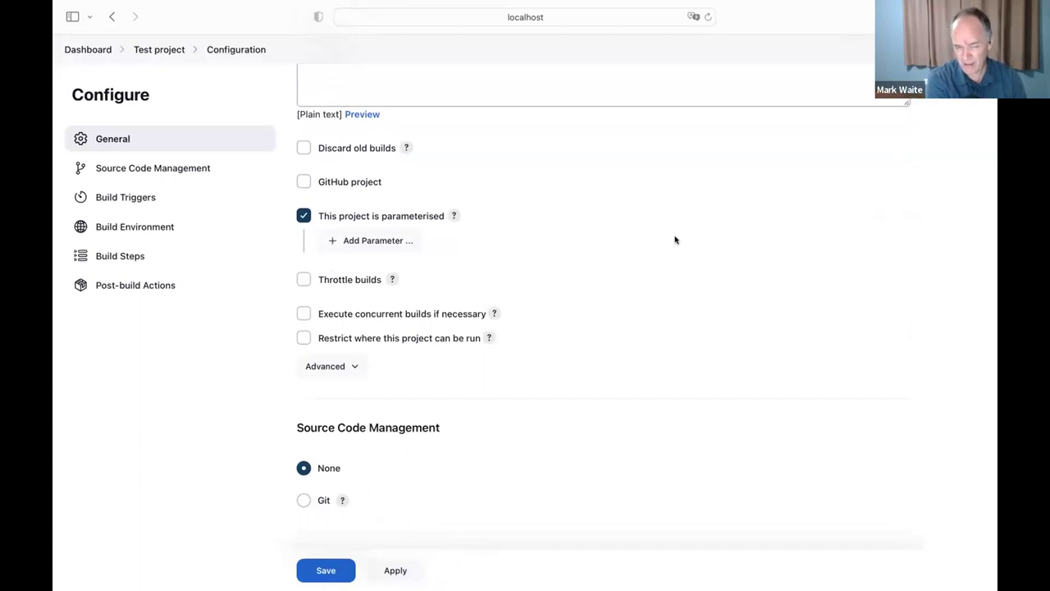
Reopen the parameter type list, run through its options down to String Parameter and back up, and close it.
click(407, 240)
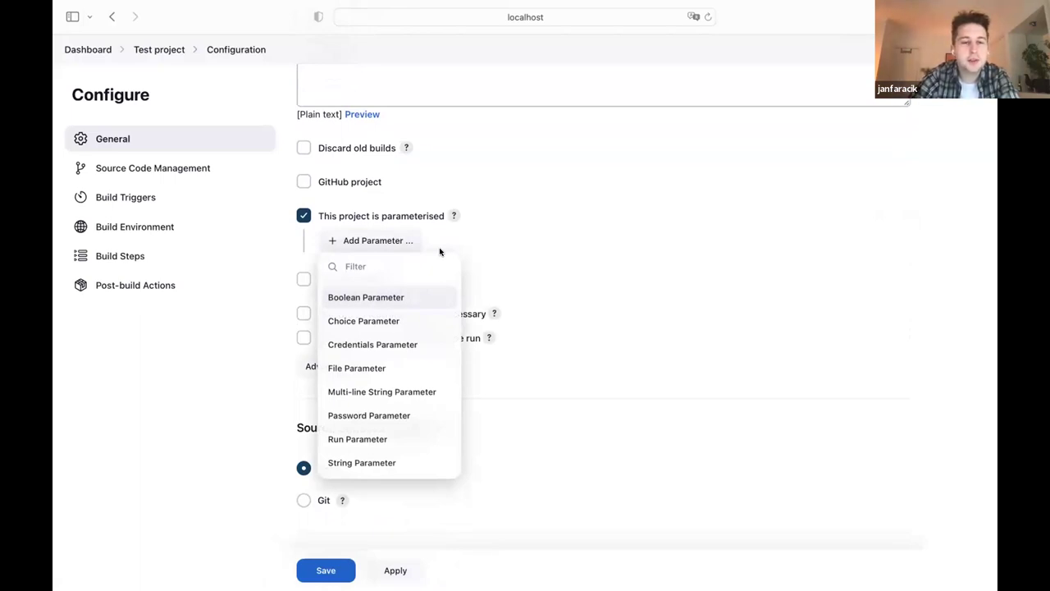
key(Down)
key(Down)
key(Down)
key(Down)
key(Down)
key(Down)
key(Down)
key(Down)
key(Up)
key(Up)
key(Up)
key(Up)
key(Up)
key(Up)
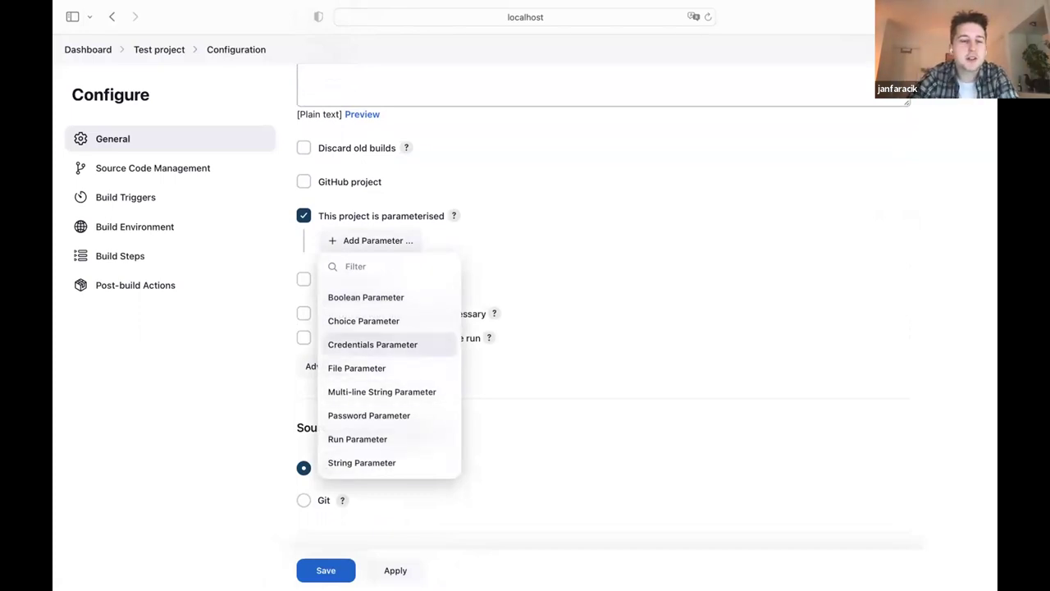
key(Up)
key(Up)
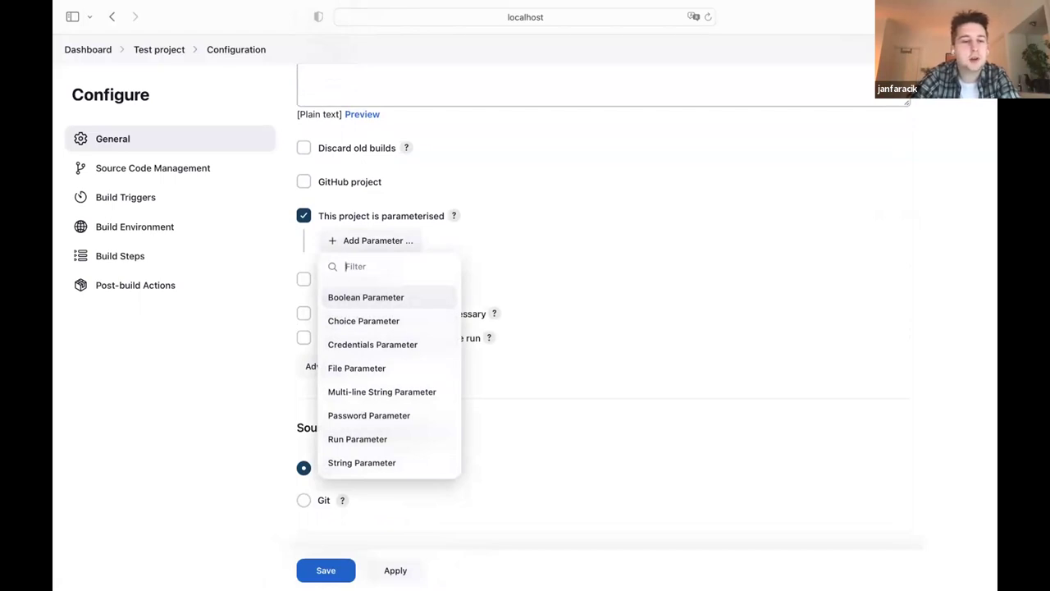
click(498, 250)
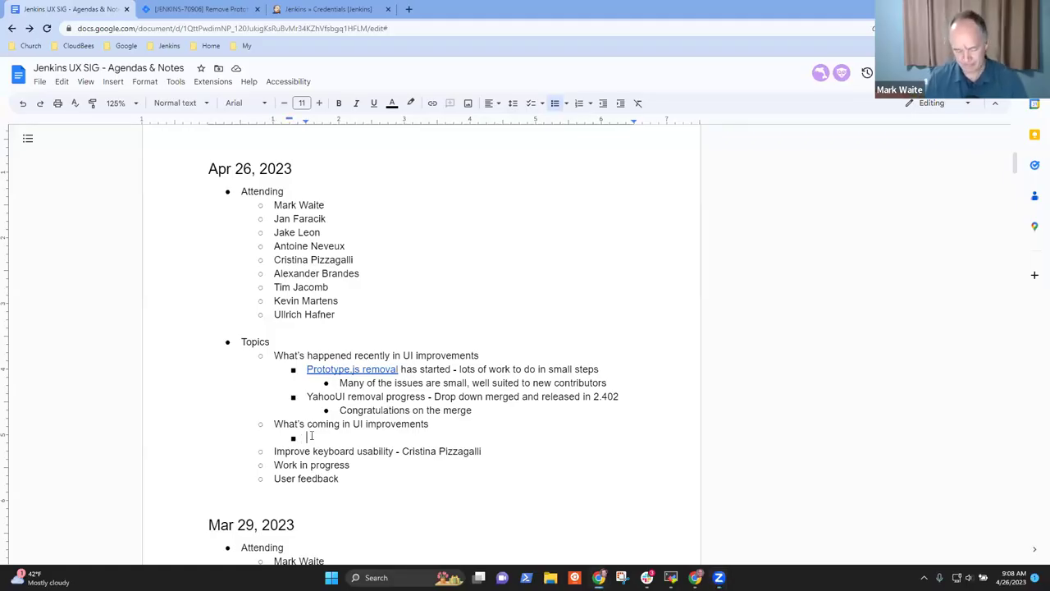
key(Down)
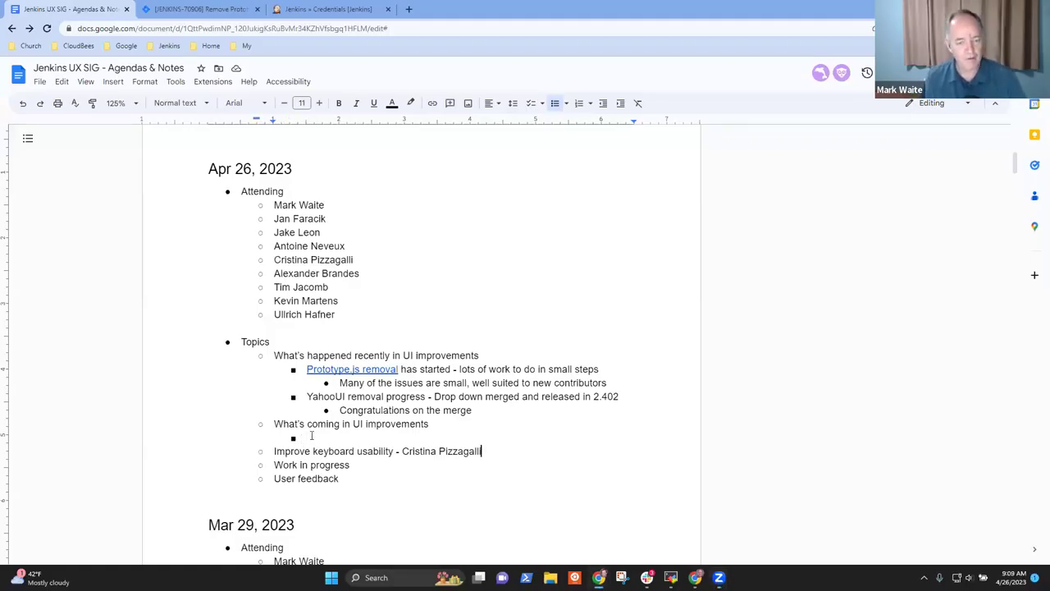
key(End)
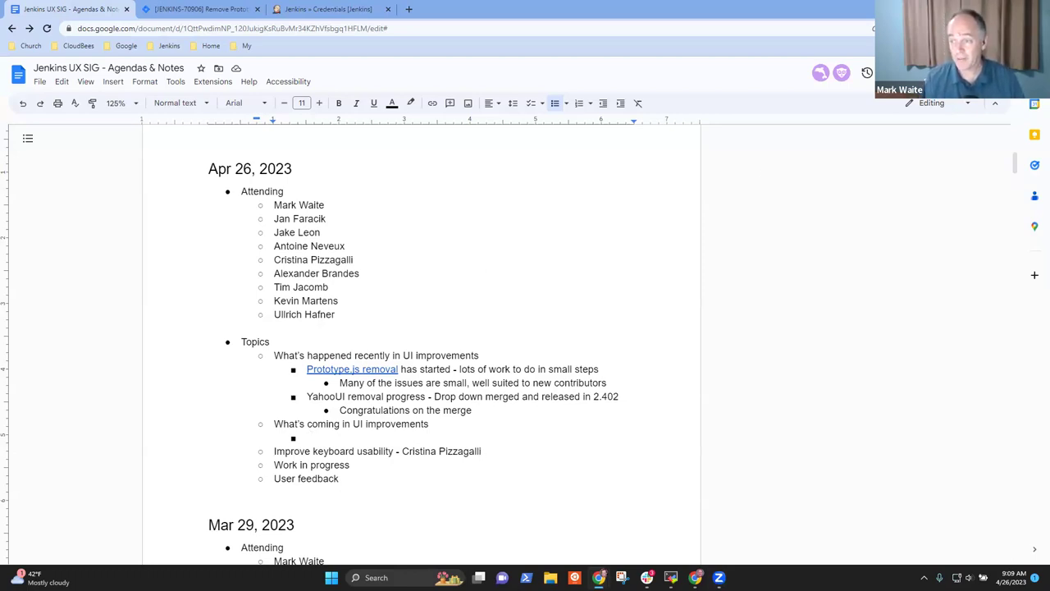
click(408, 10)
text(https://issues.jenkins.io/browse/JENKINS-71153)
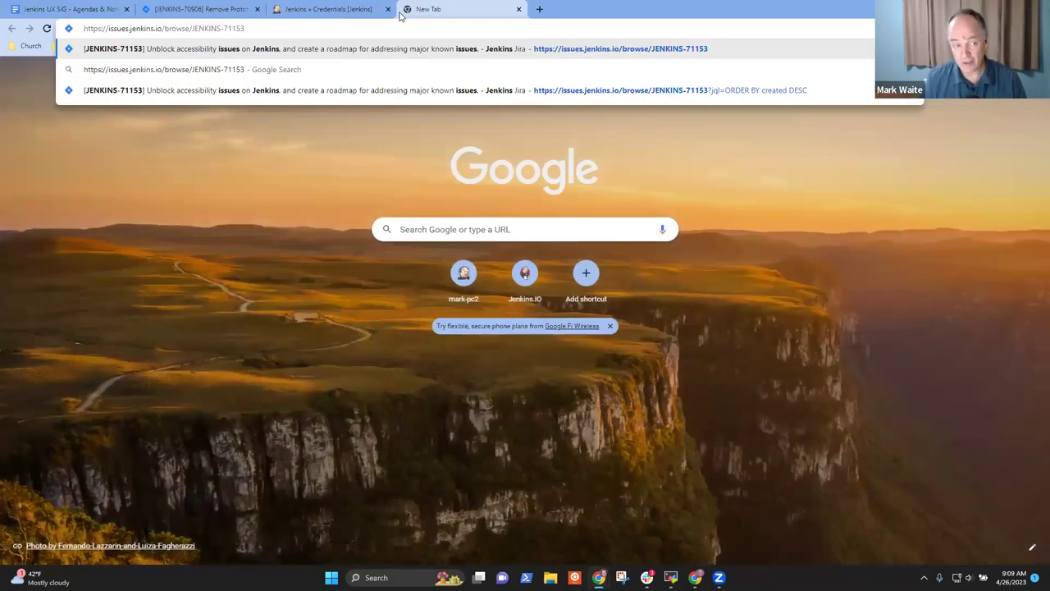
key(Return)
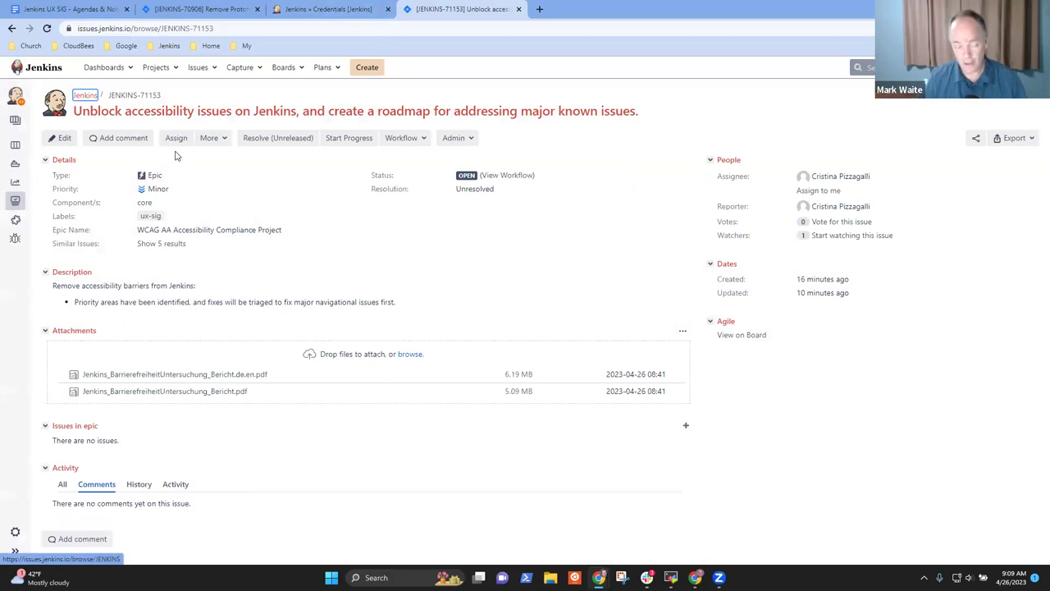
key(ctrl+plus)
key(ctrl+plus)
key(ctrl+plus)
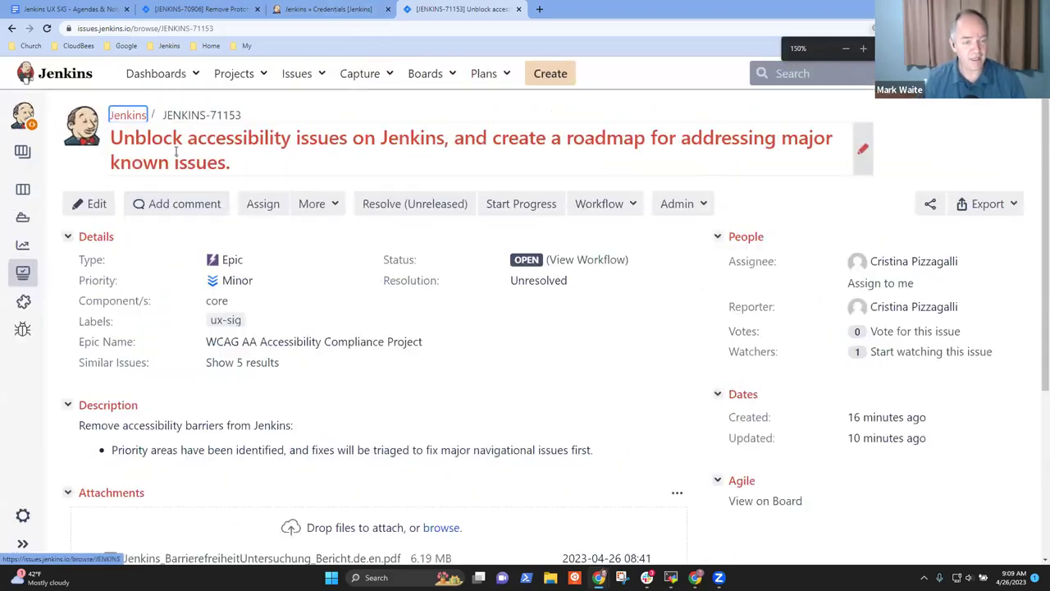
scroll(188, 164, down, 1)
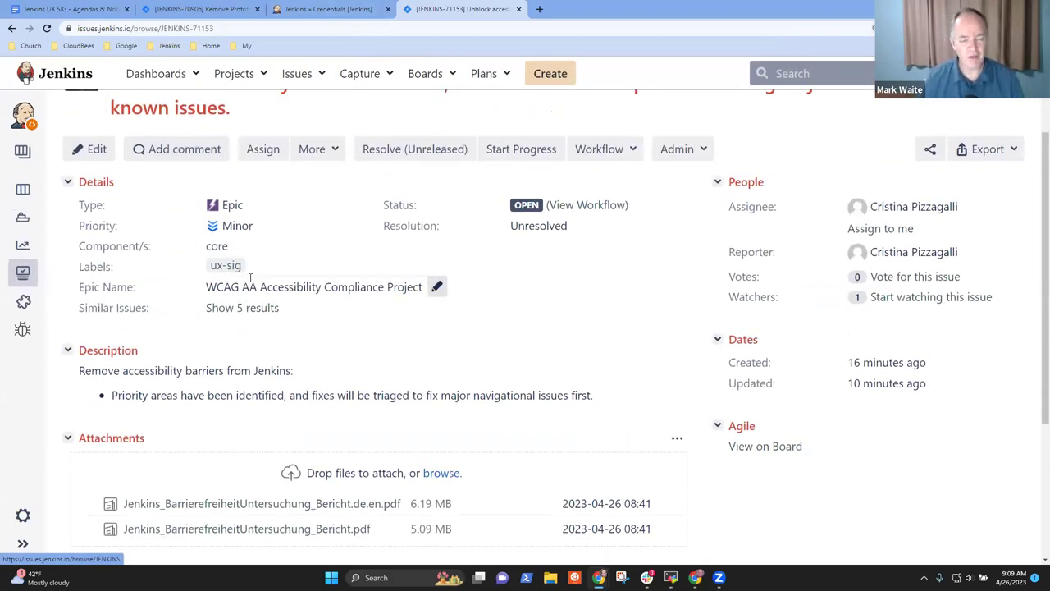
Reduce the issue page zoom to 125% and examine the epic's details, description, attachments and linked issues.
scroll(312, 273, down, 1)
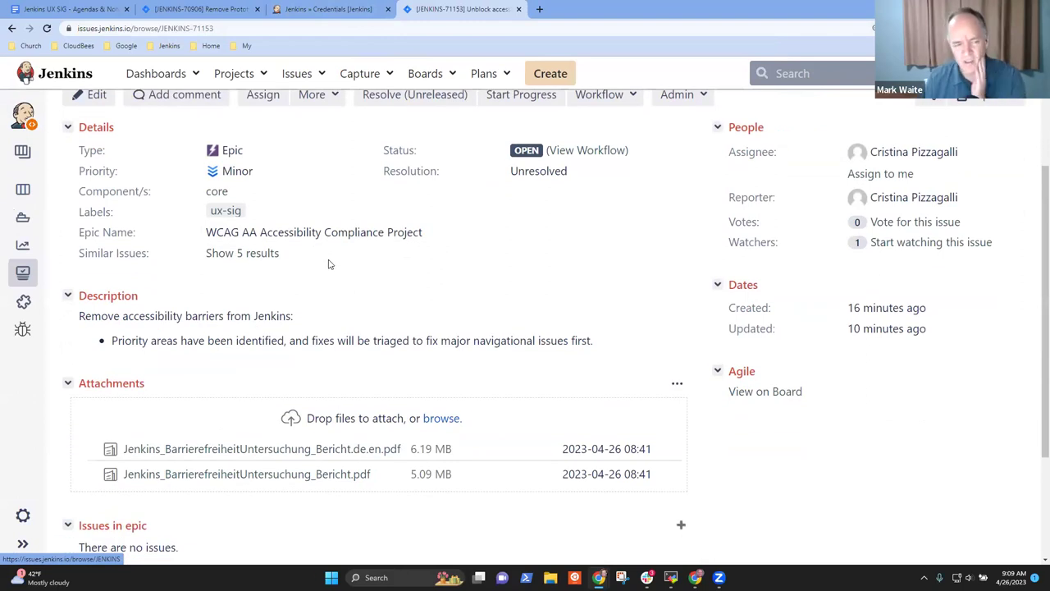
scroll(330, 265, up, 1)
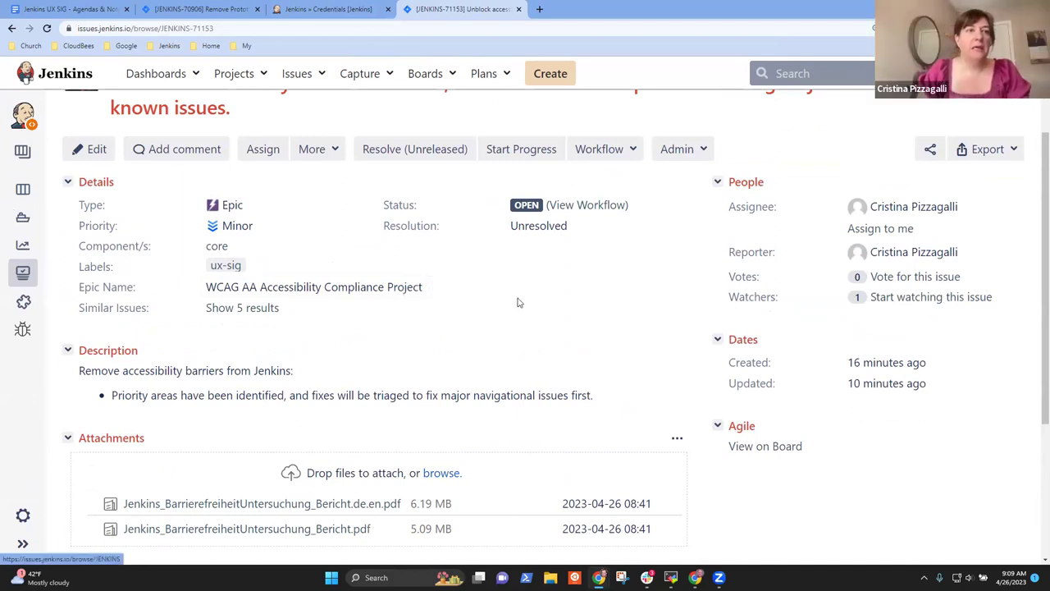
scroll(525, 299, down, 1)
scroll(527, 298, up, 1)
scroll(529, 298, up, 1)
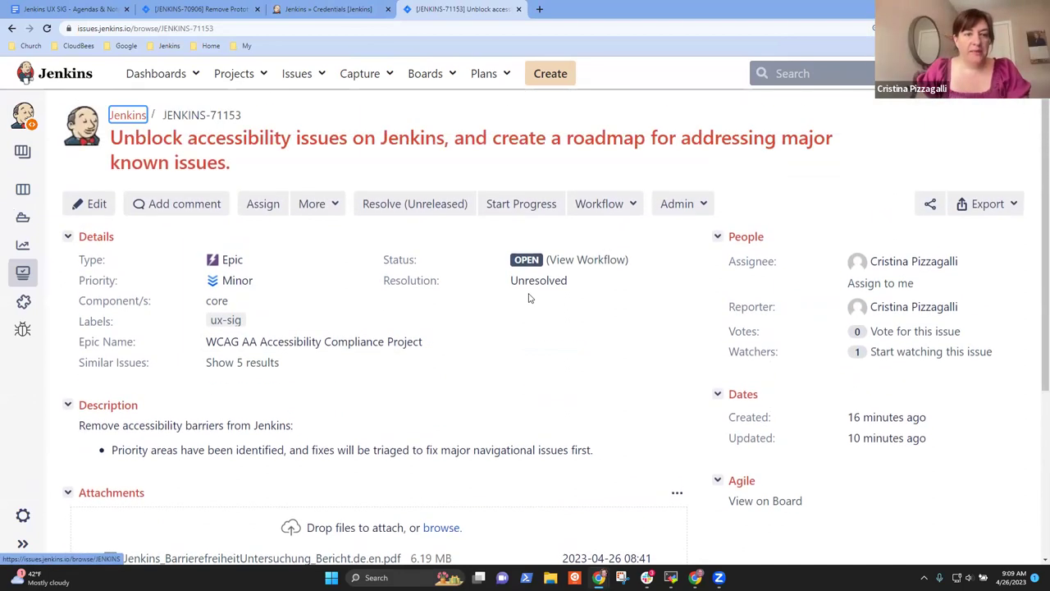
key(ctrl+minus)
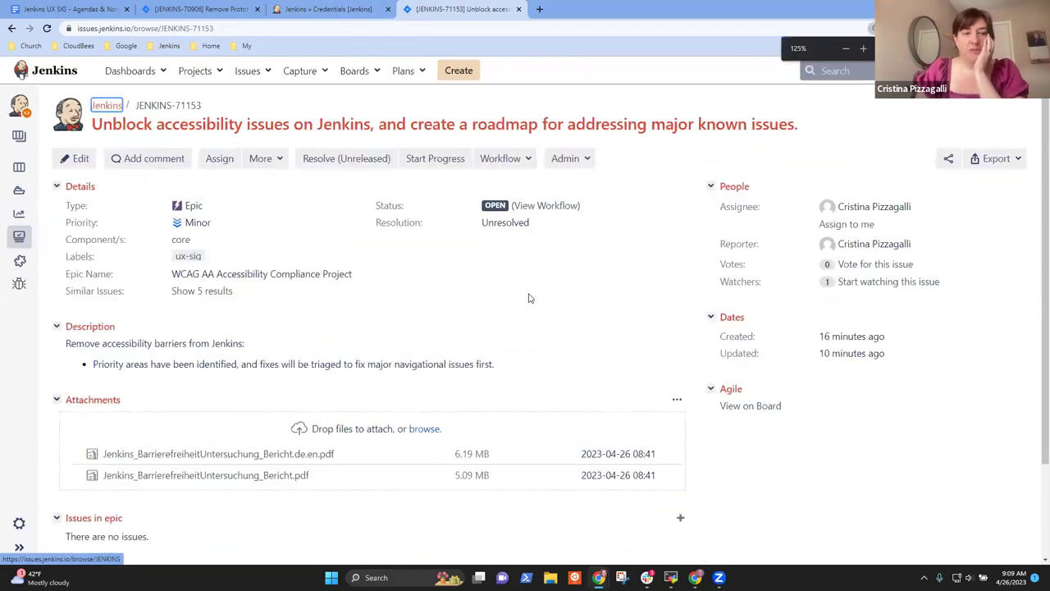
scroll(531, 297, down, 1)
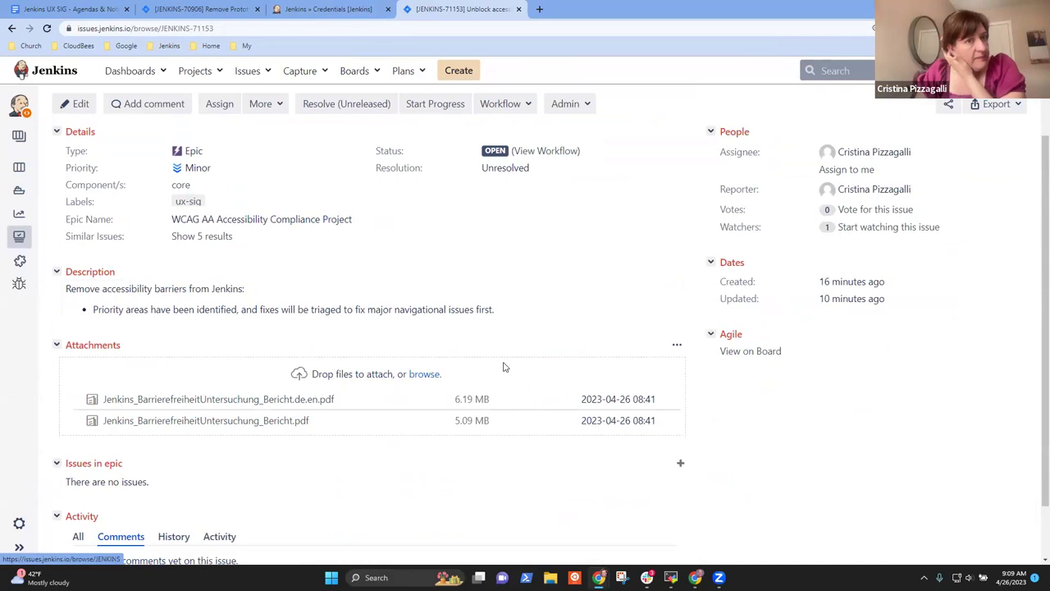
scroll(502, 366, up, 1)
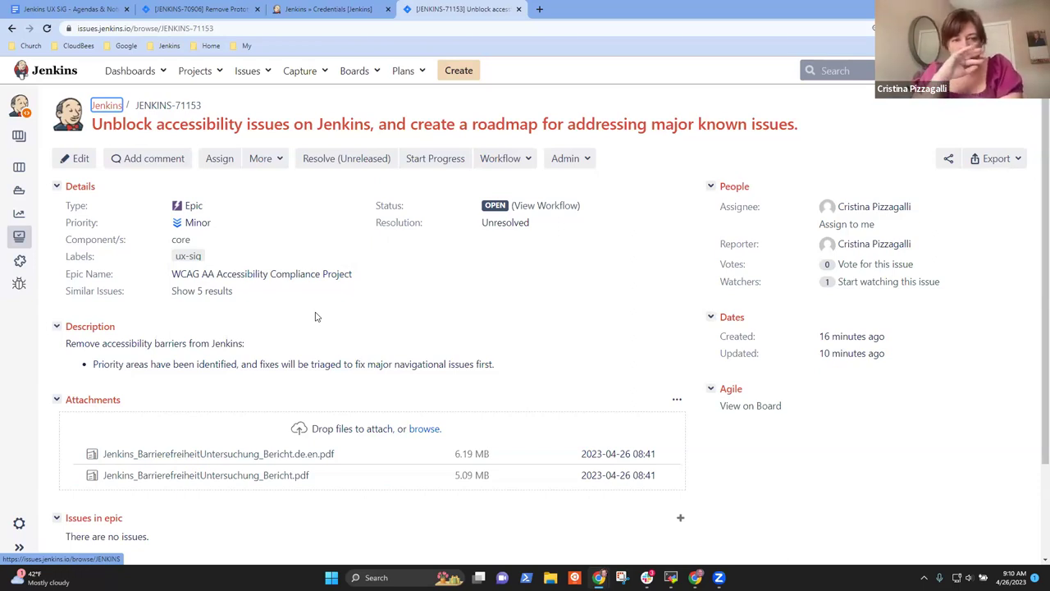
Preview the attachment Jenkins_BarrierefreiheitUntersuchung_Bericht.pdf, skim it through the table of contents, and close the preview.
scroll(328, 307, down, 1)
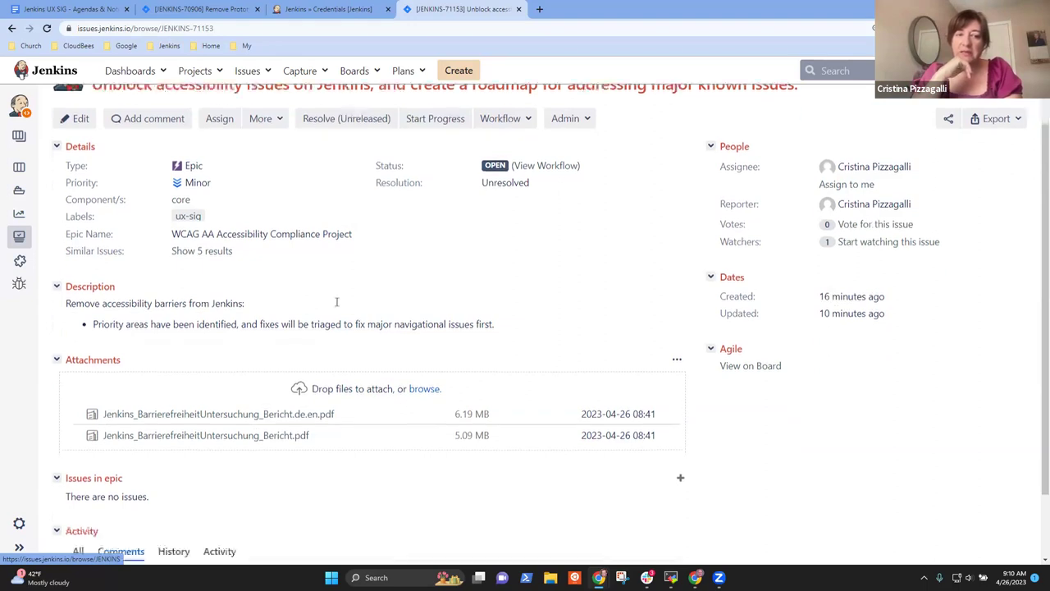
click(274, 422)
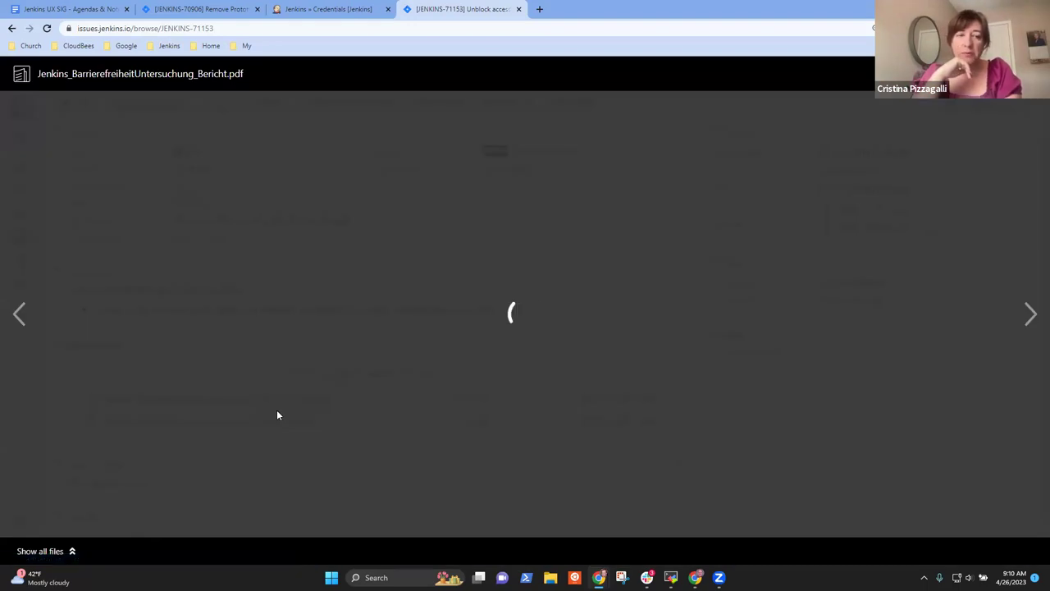
scroll(525, 342, down, 10)
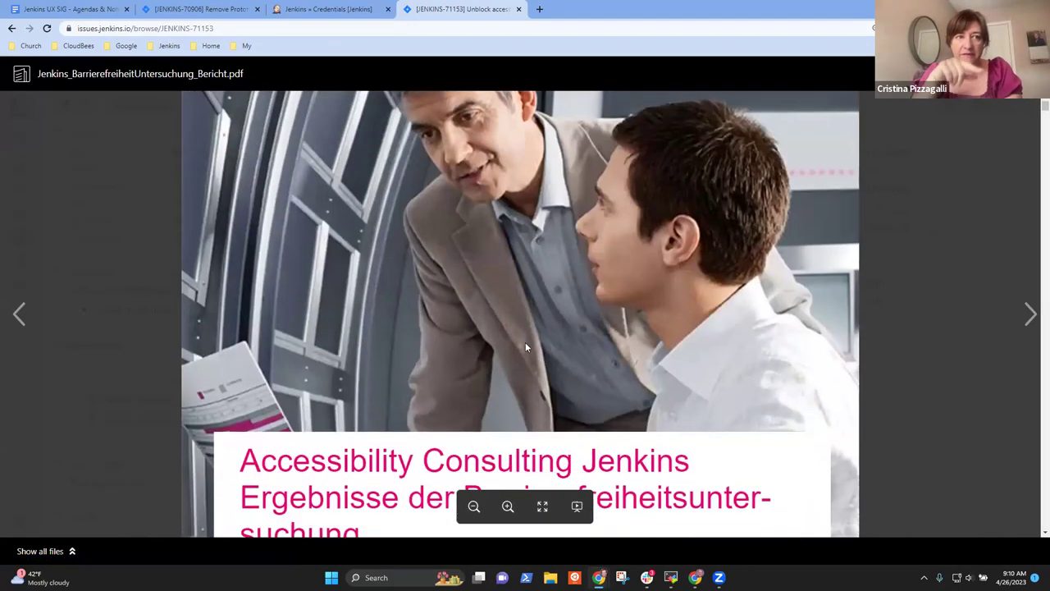
scroll(529, 345, down, 6)
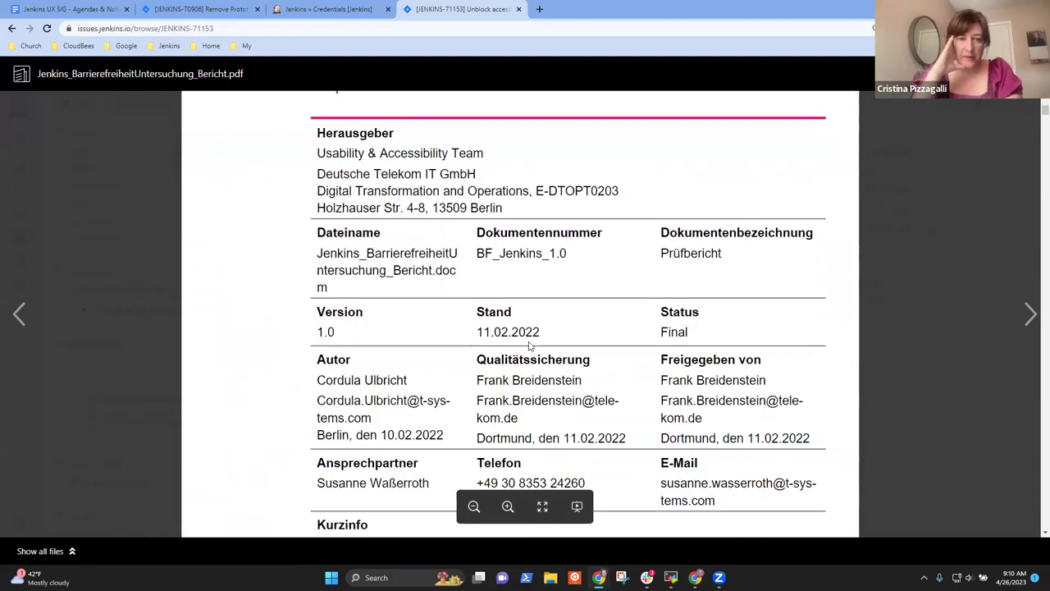
scroll(529, 345, down, 10)
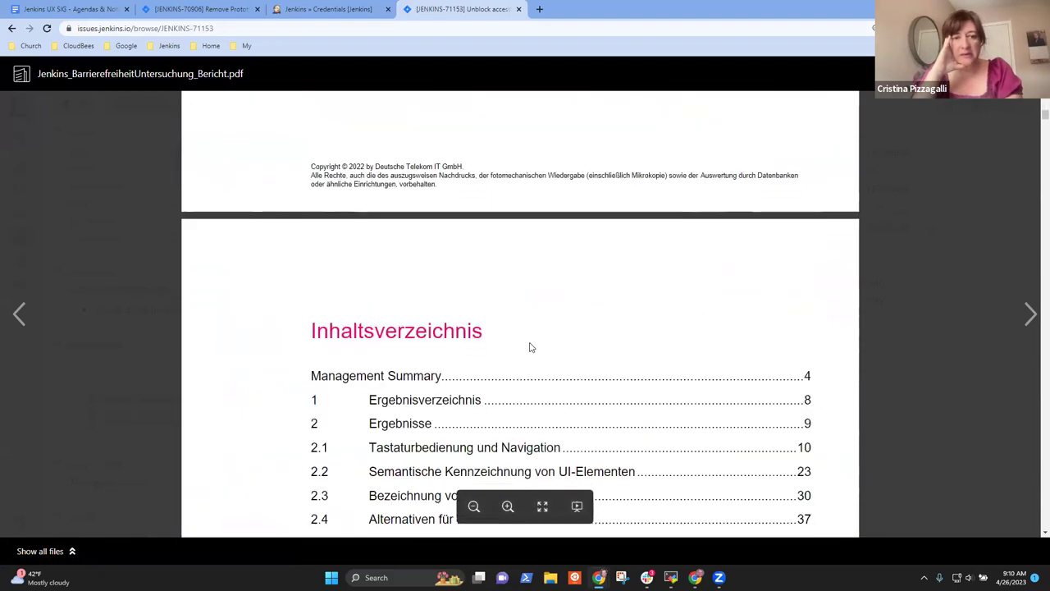
scroll(539, 347, down, 5)
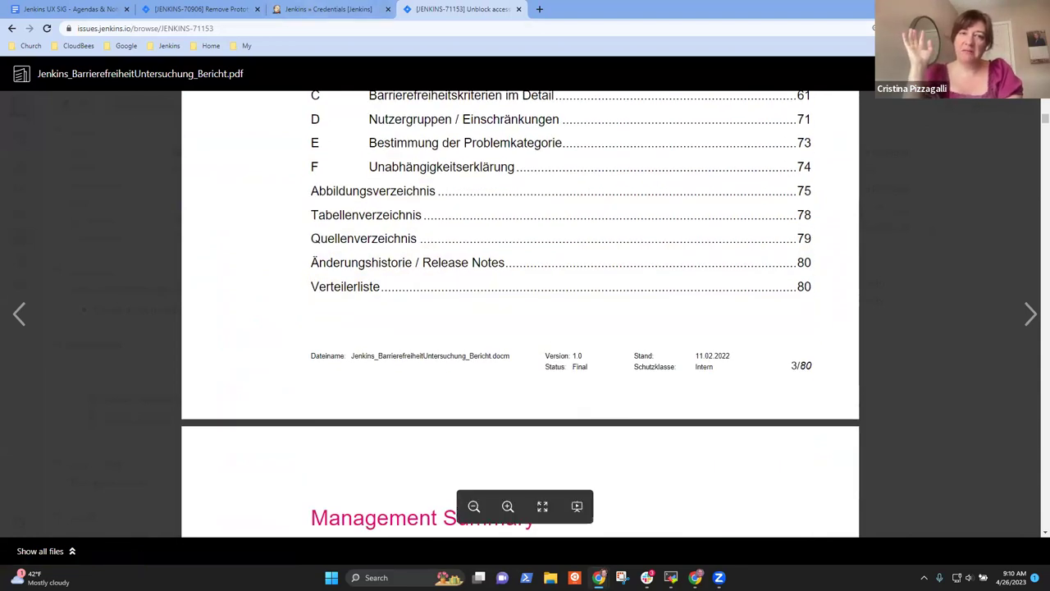
key(Escape)
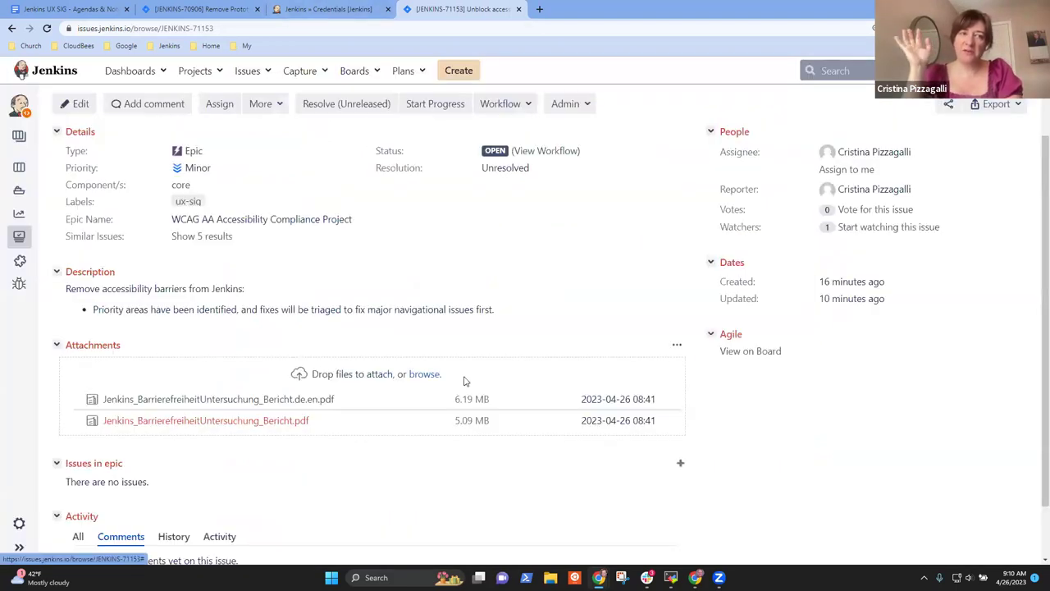
Preview the translated attachment Jenkins_BarrierefreiheitUntersuchung_Bericht.de.en.pdf and read through its imprint and table of contents to the Management summary.
click(271, 402)
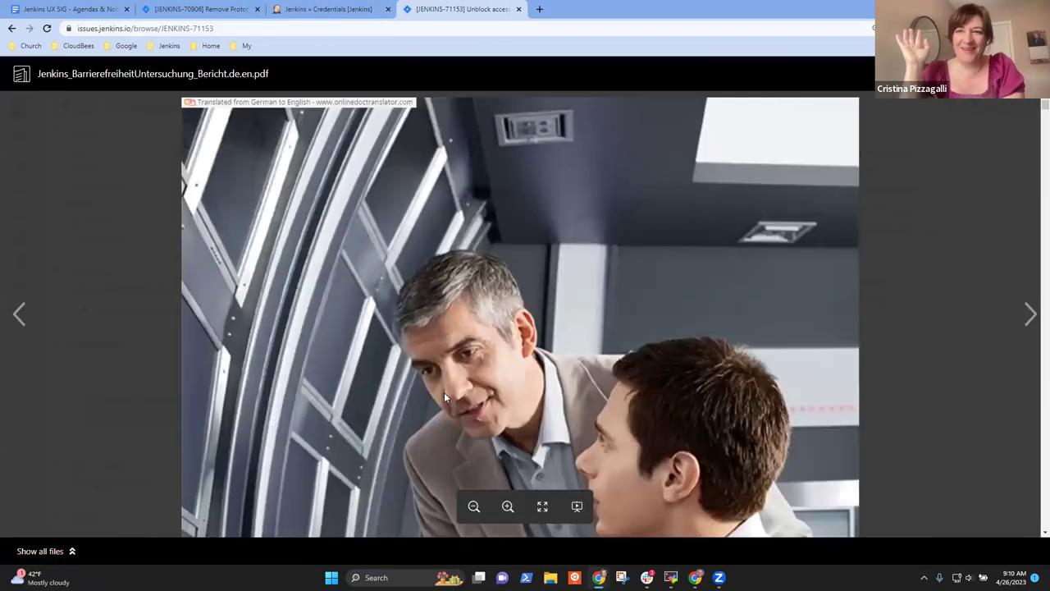
scroll(465, 395, down, 10)
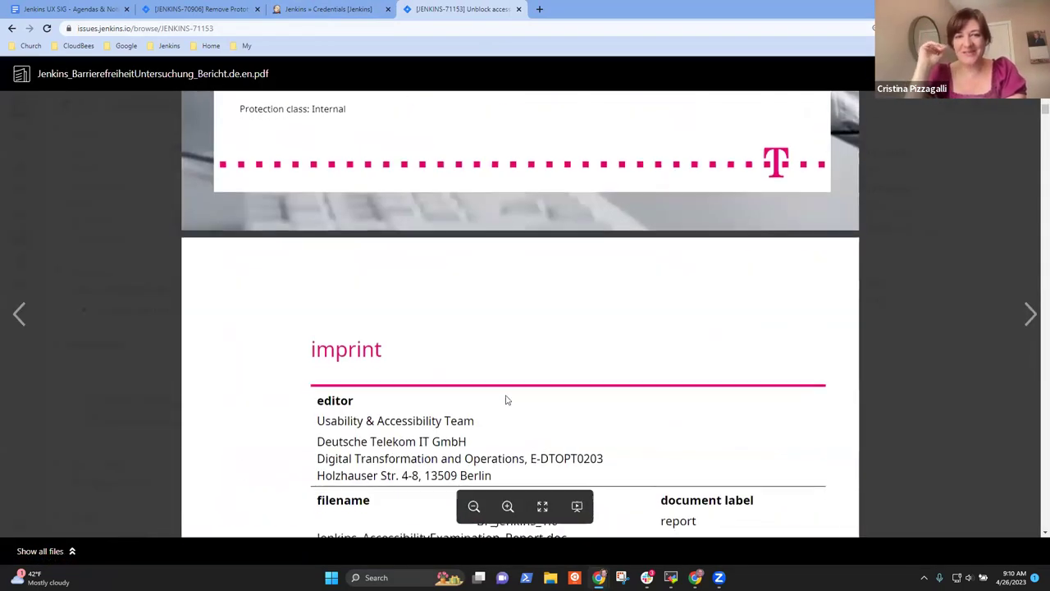
scroll(490, 417, down, 5)
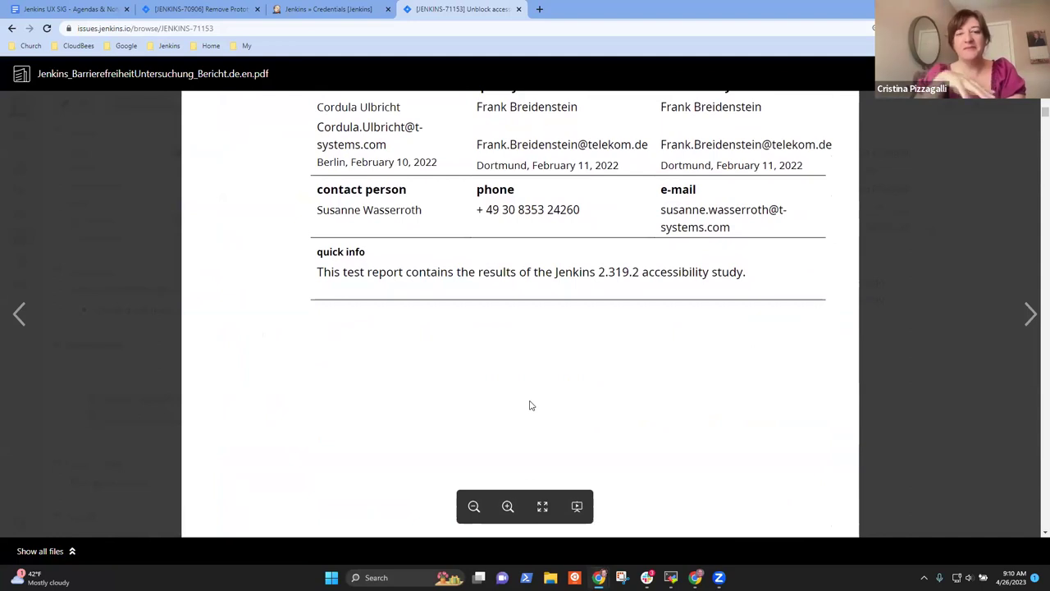
scroll(529, 415, down, 10)
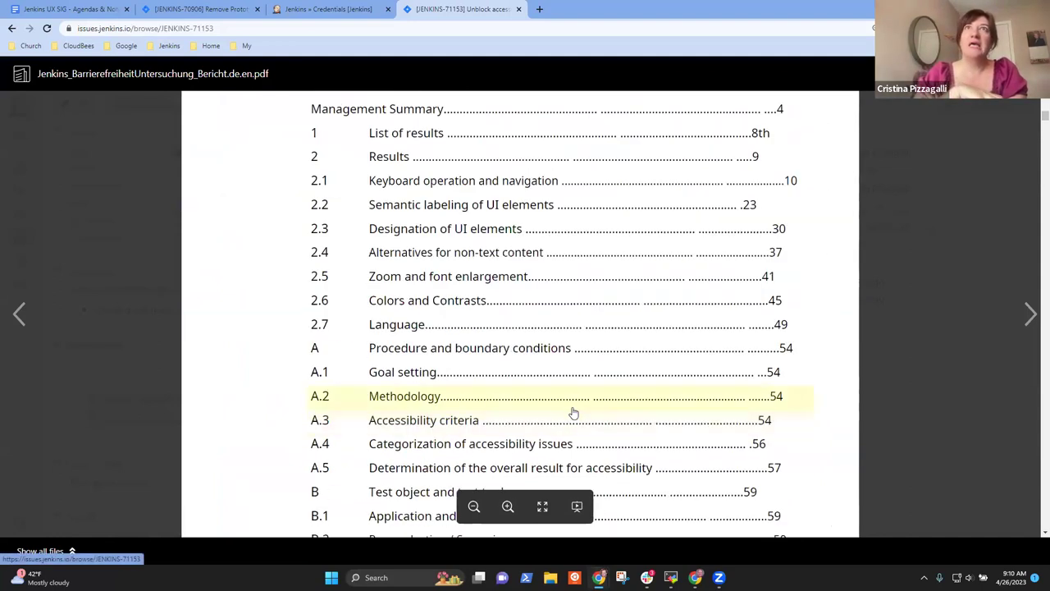
scroll(582, 418, up, 1)
scroll(583, 417, down, 3)
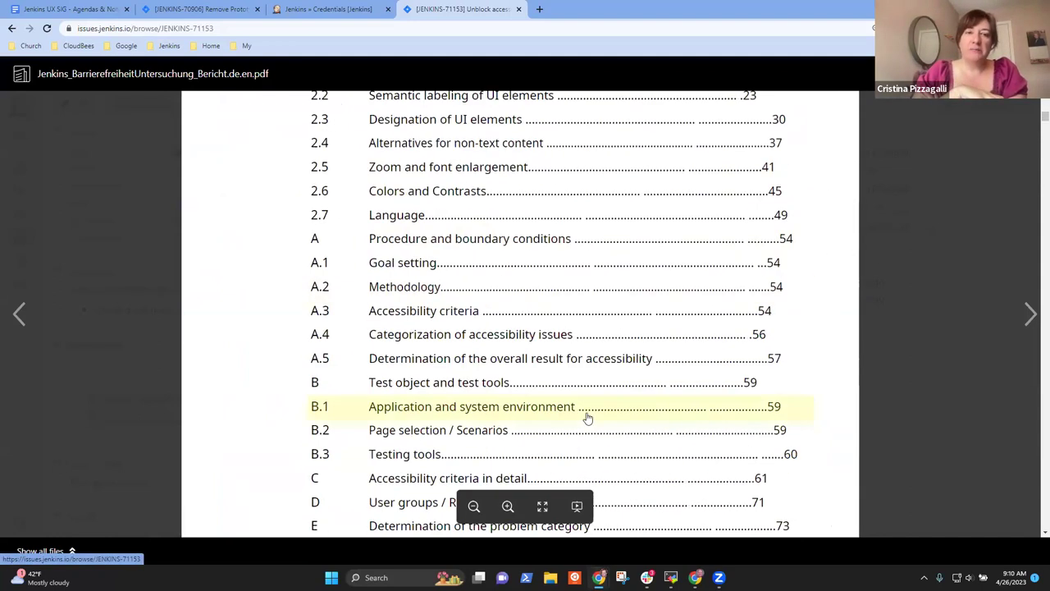
scroll(581, 423, down, 1)
scroll(581, 423, down, 5)
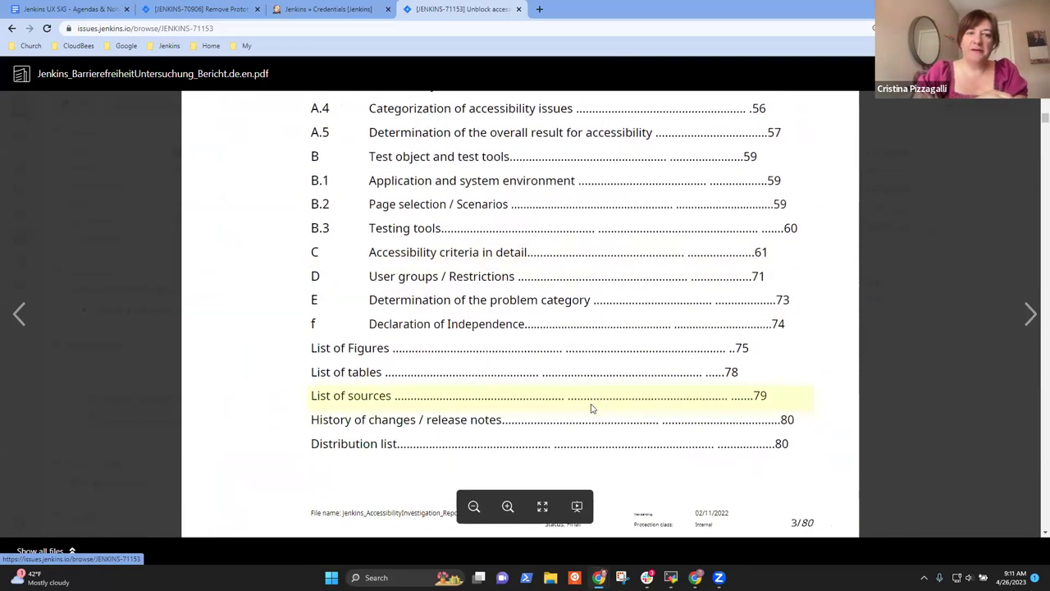
scroll(578, 410, down, 3)
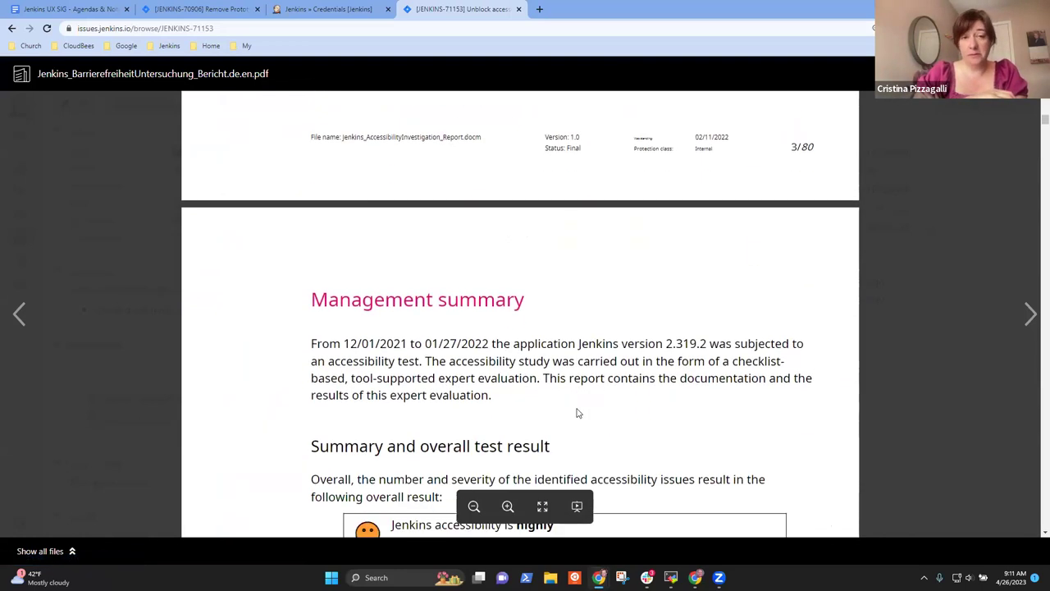